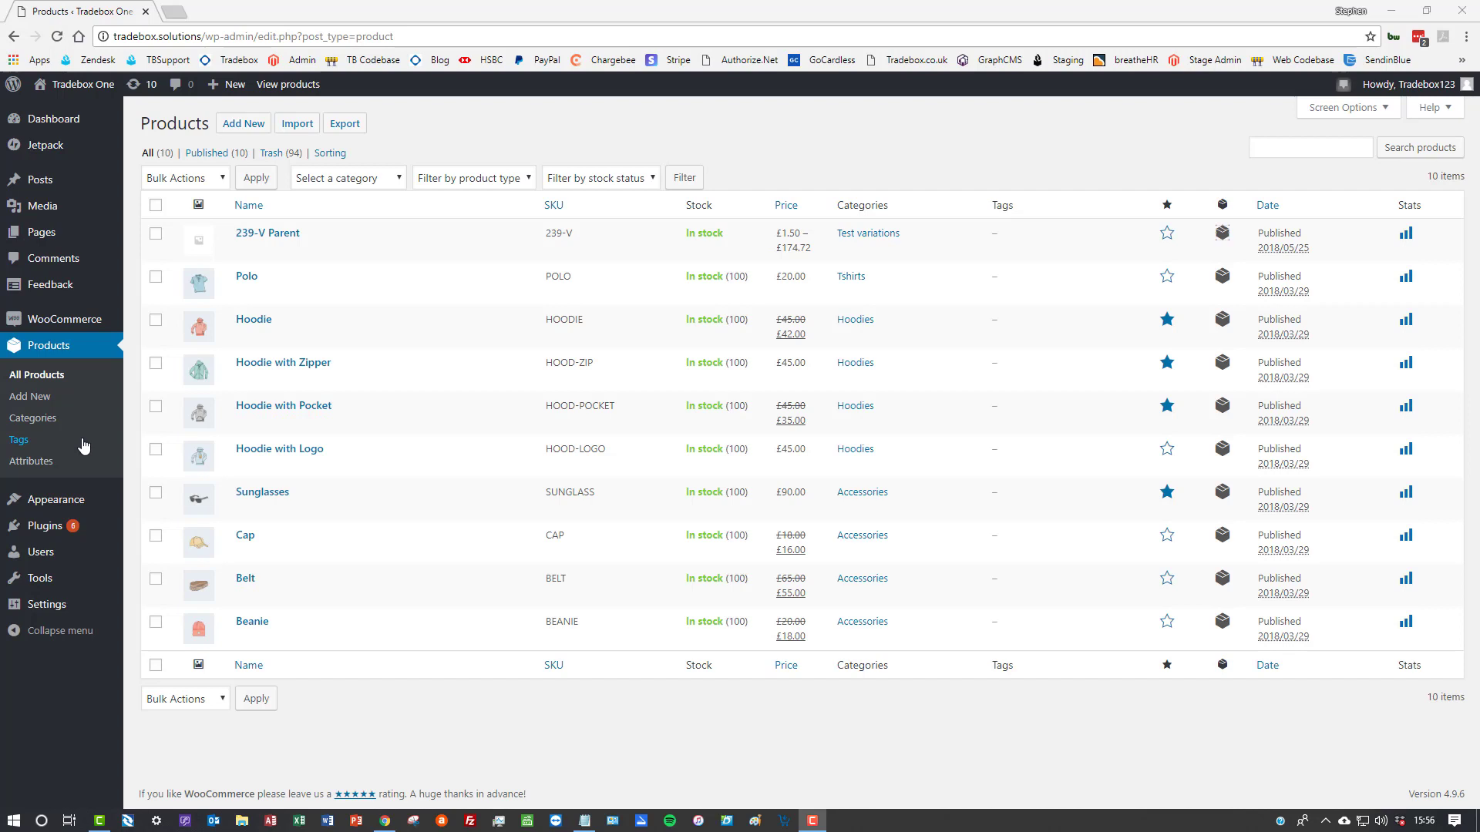
- Show WooCommerce's Orders page with its five orders, three Processing and two Completed
mouse_move(112, 319)
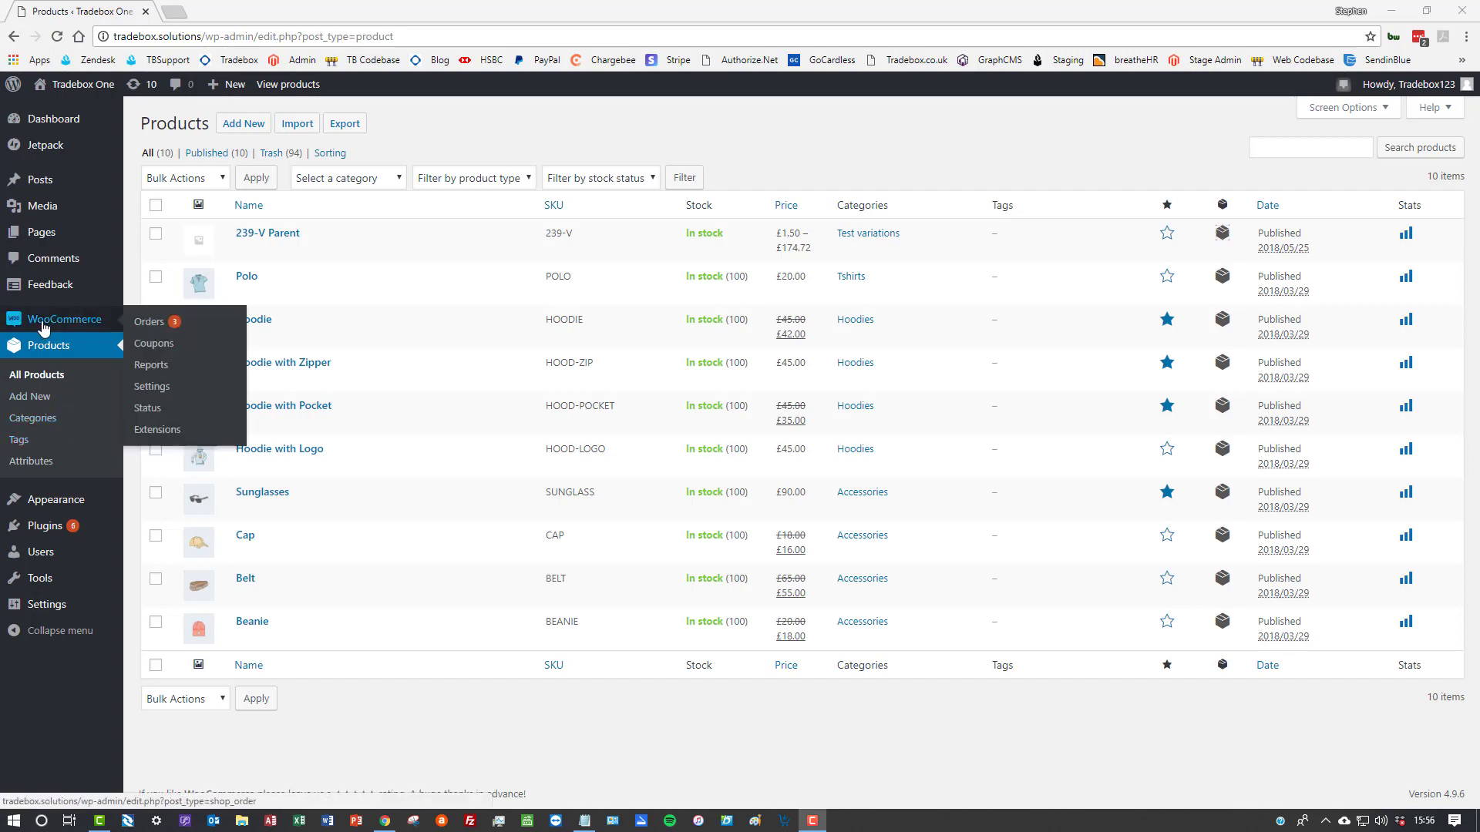
left_click(161, 323)
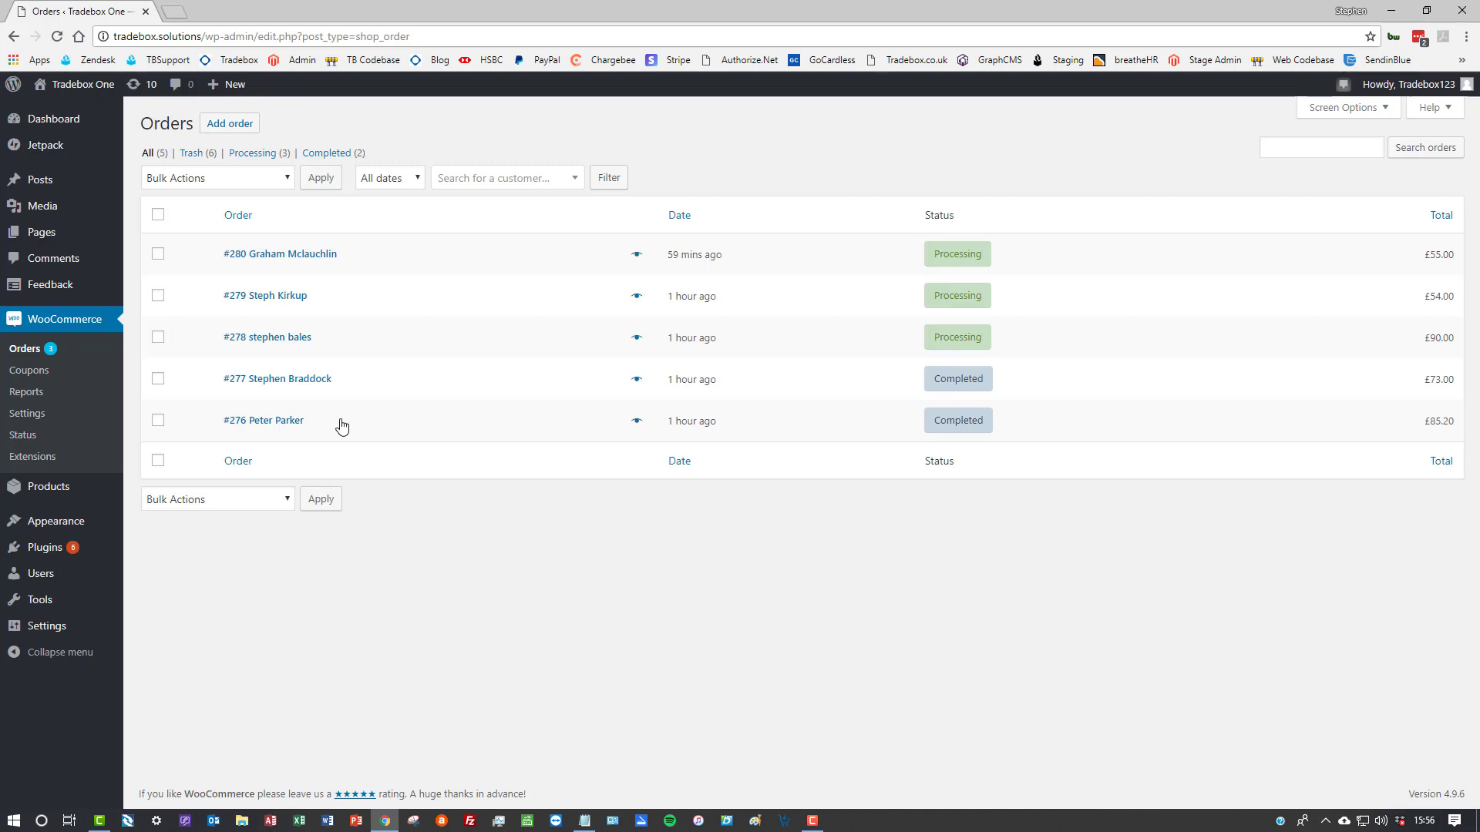
- Go to WooCommerce's API Keys settings and start adding a new key
left_click(38, 416)
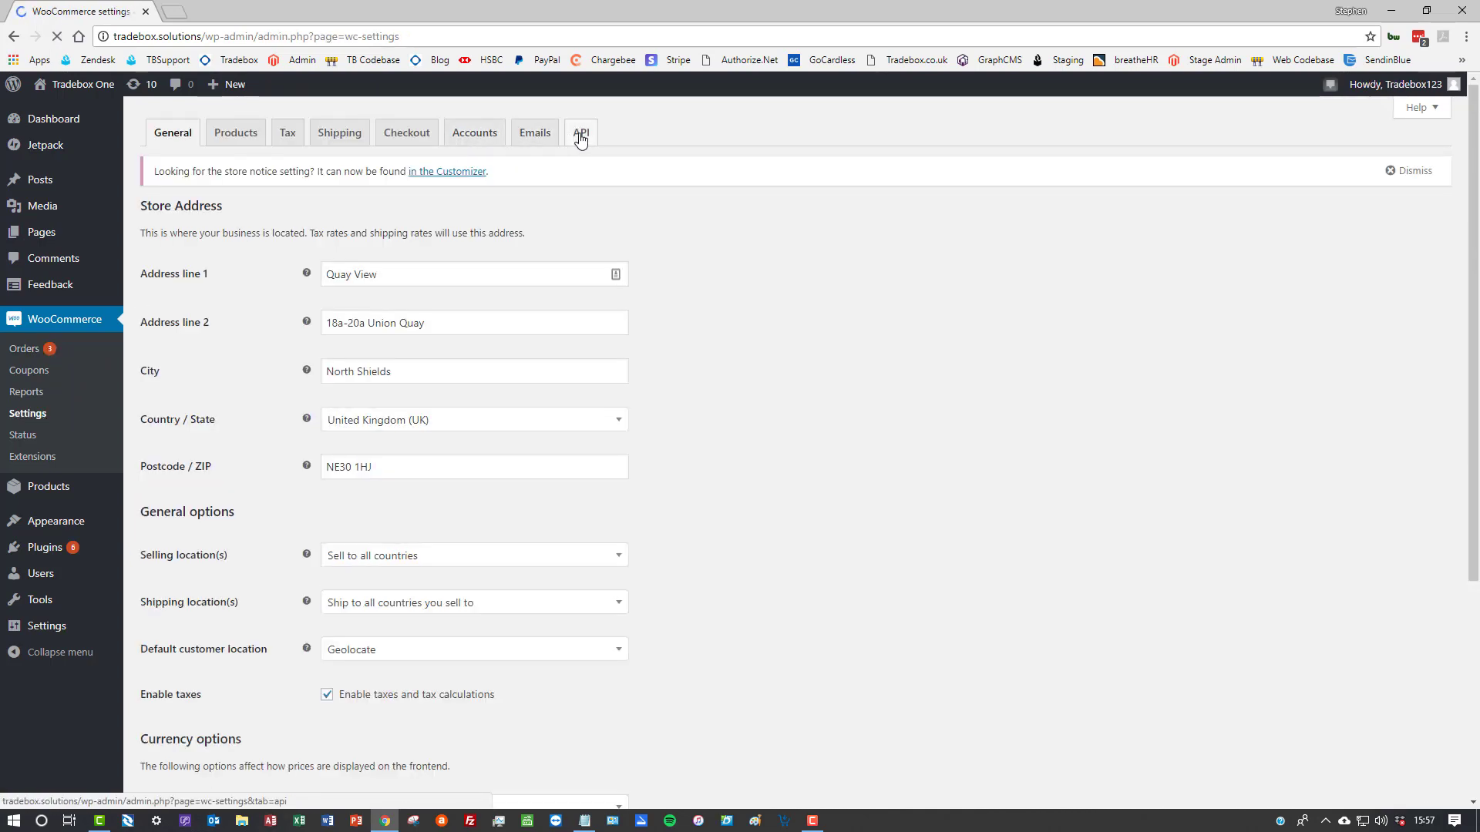
left_click(581, 133)
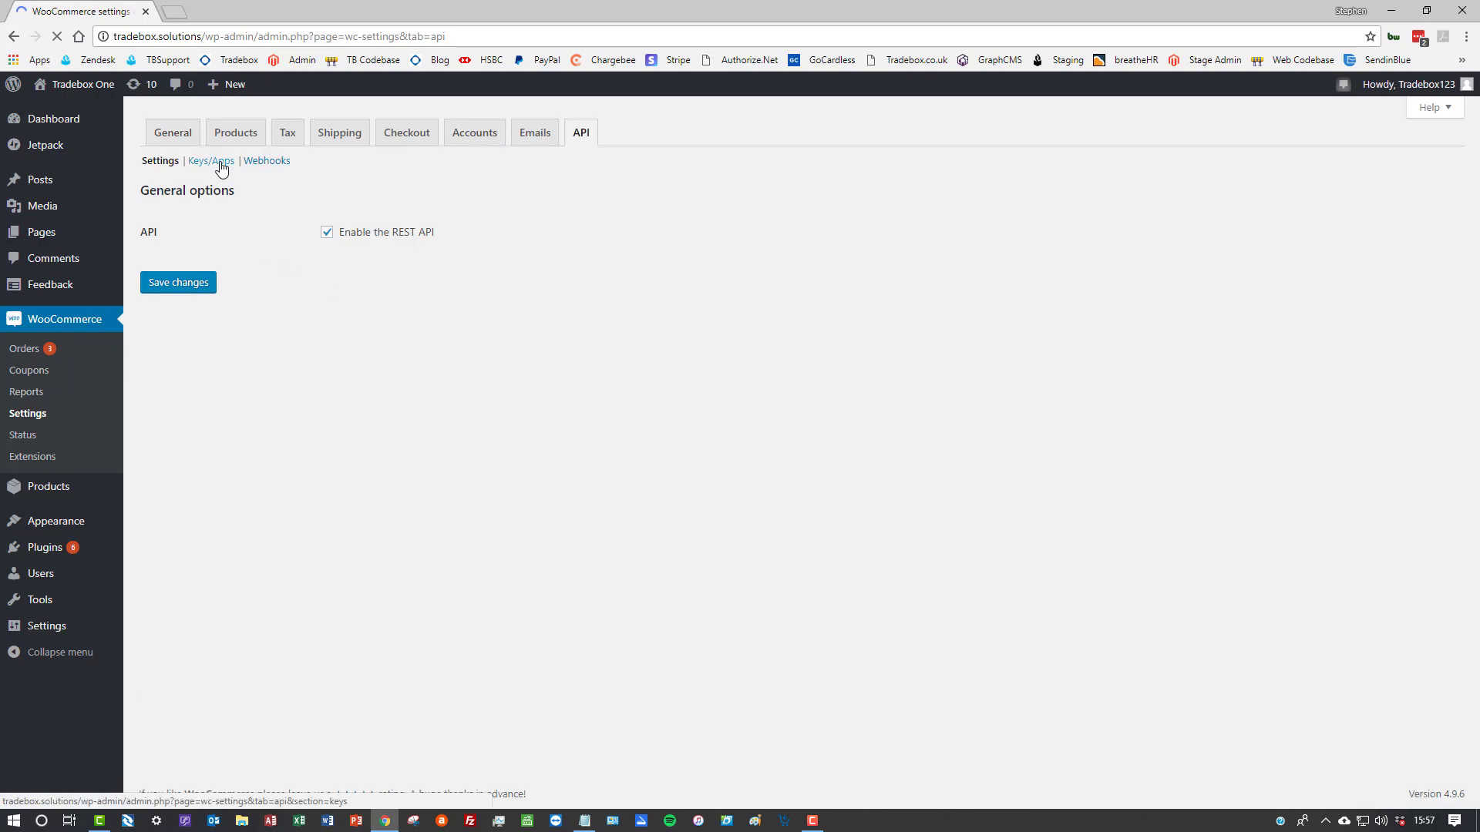
left_click(211, 161)
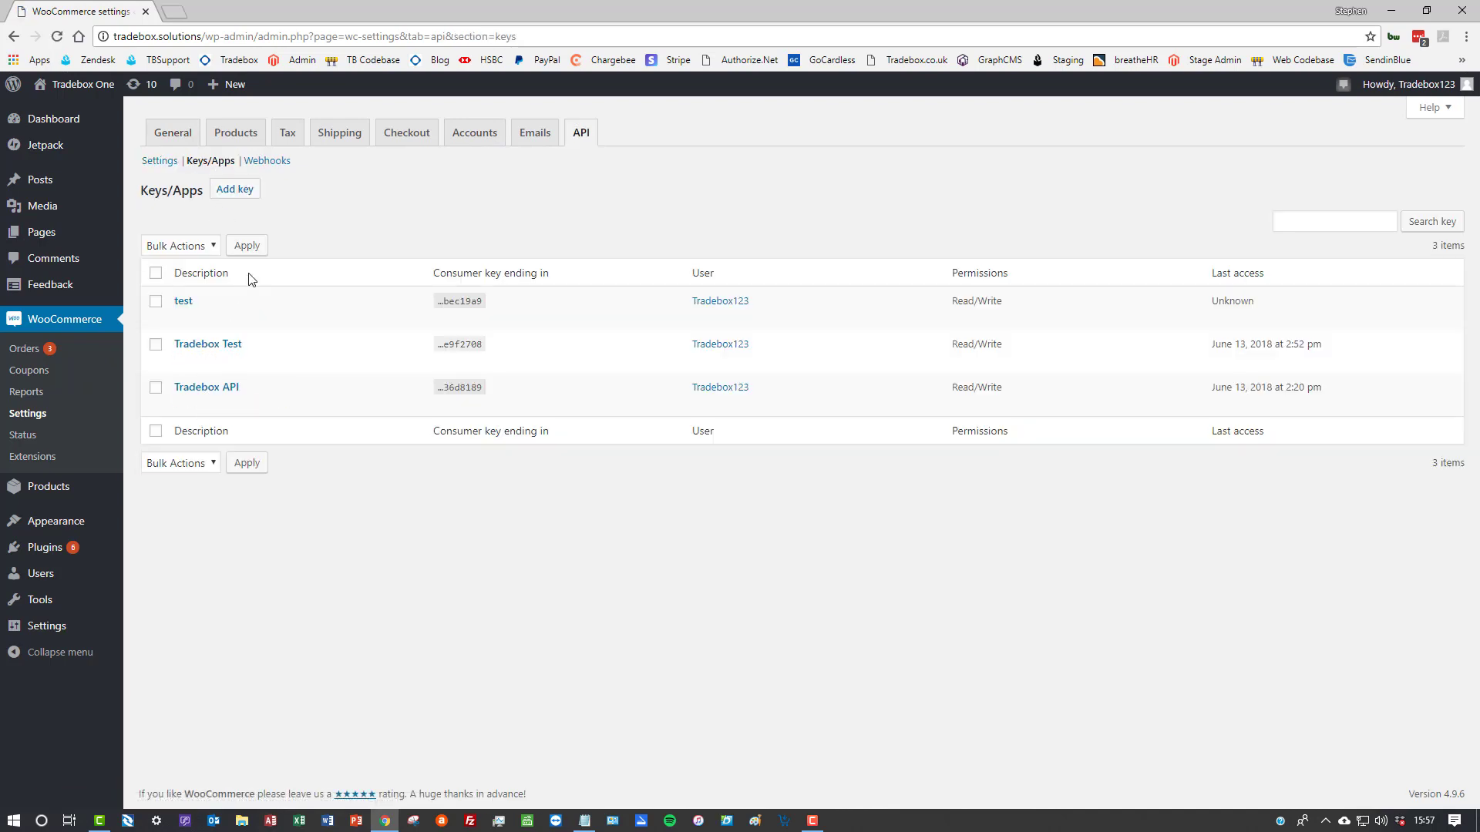
left_click(235, 193)
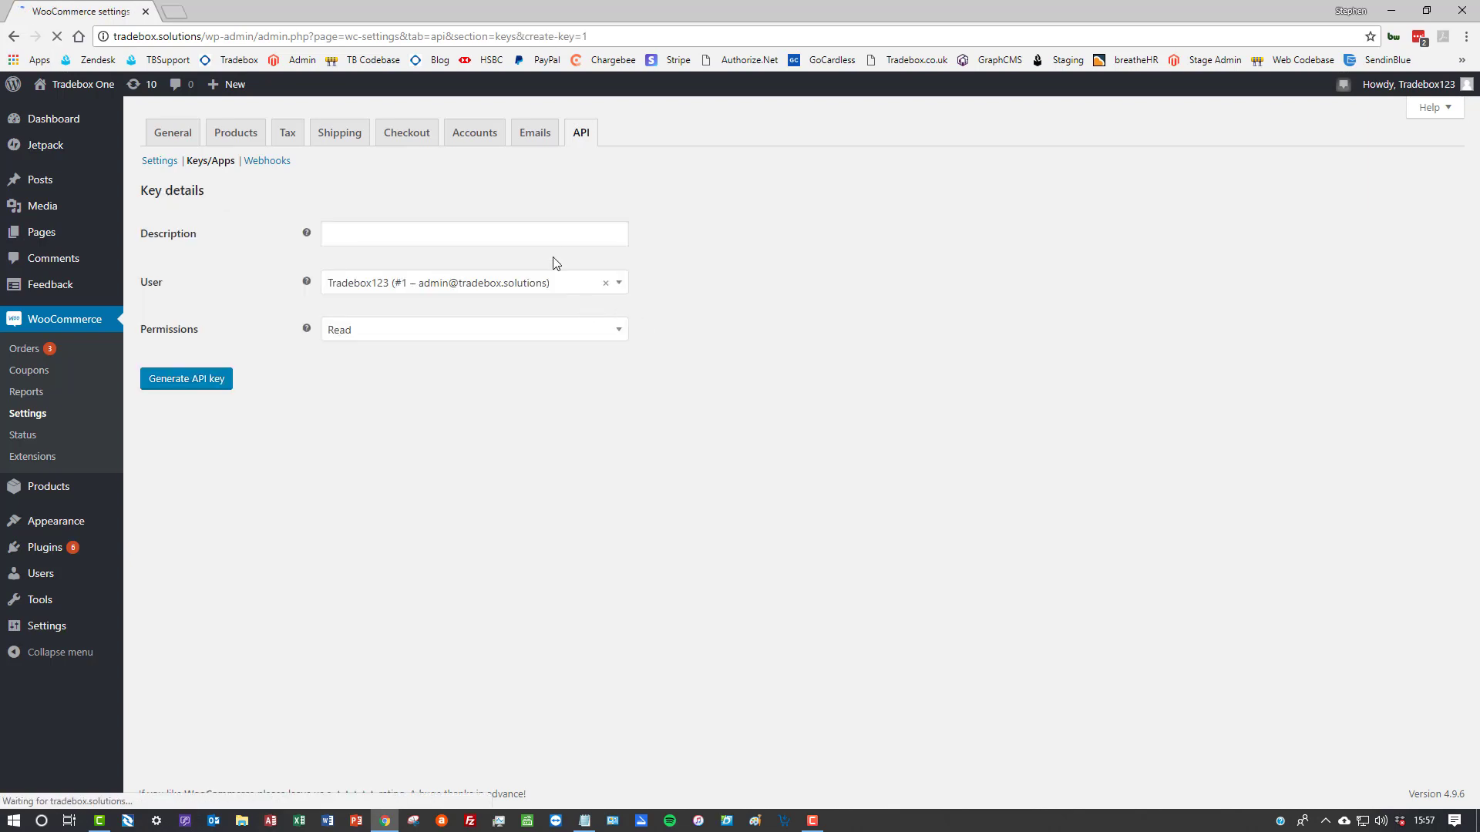
- Generate a Read/Write API key described as test2, then select the store domain
left_click(522, 232)
type("test2")
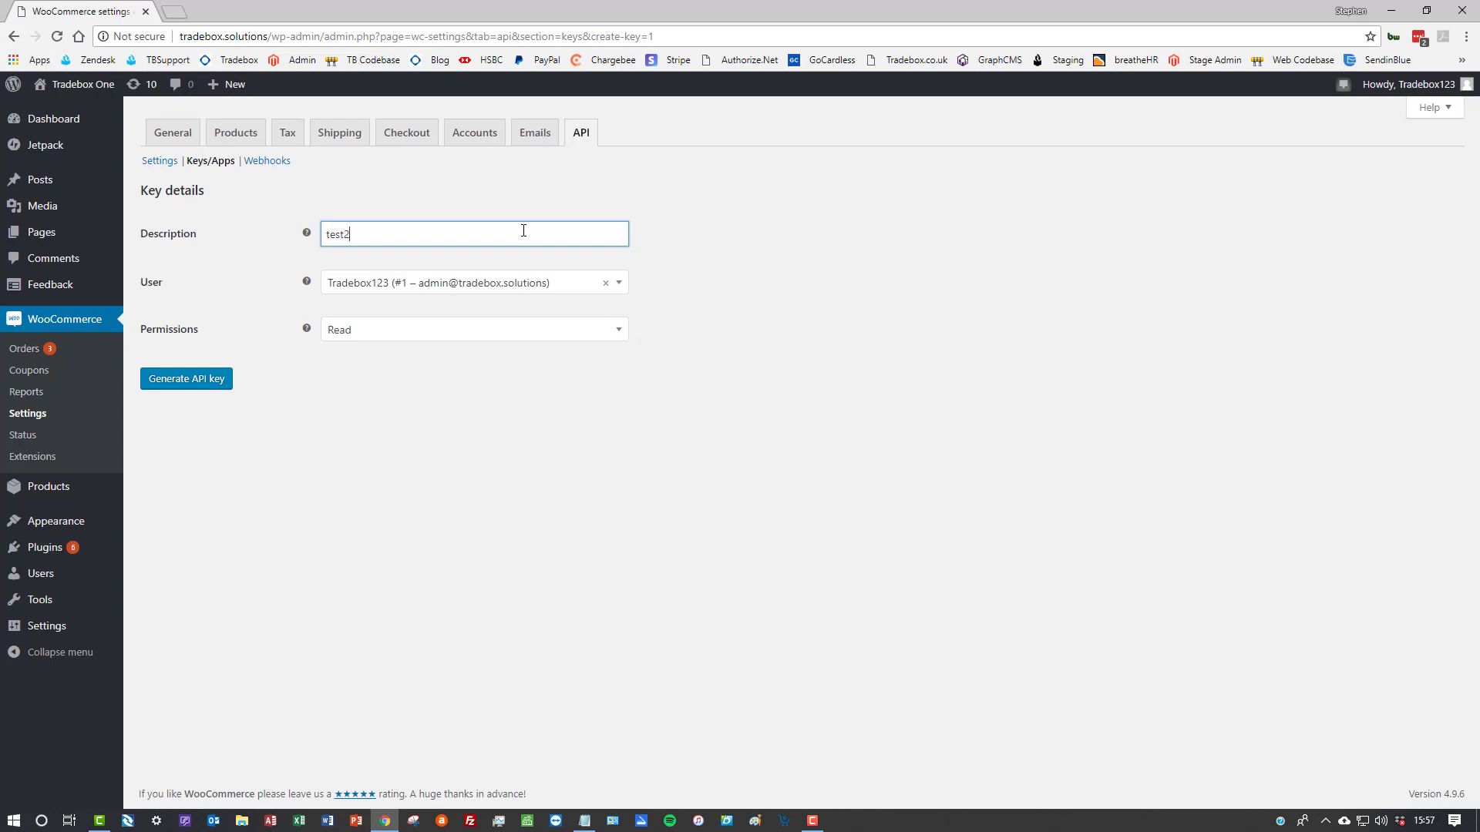
key("Tab")
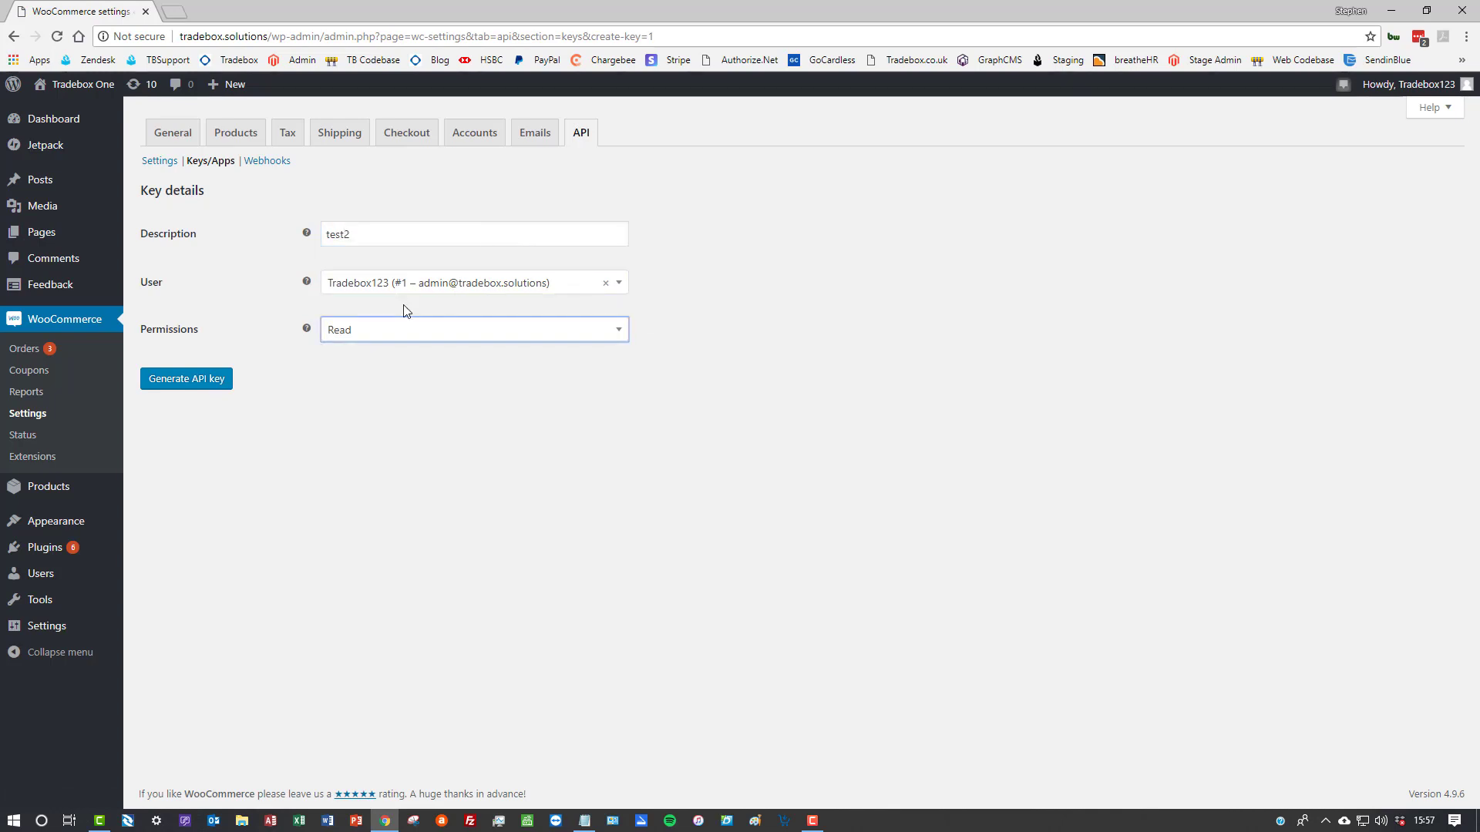
left_click(396, 331)
left_click(372, 406)
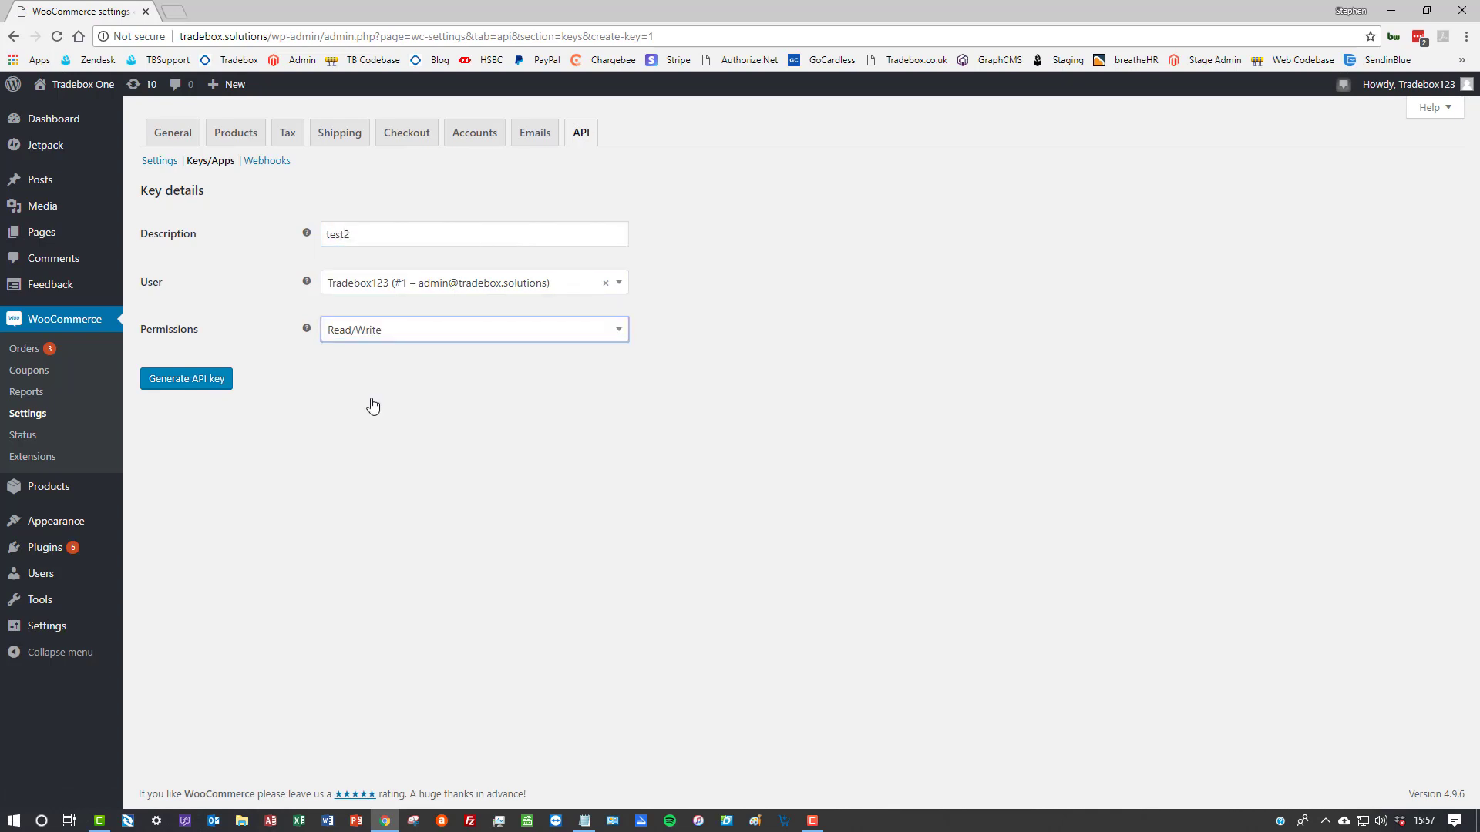
left_click(199, 380)
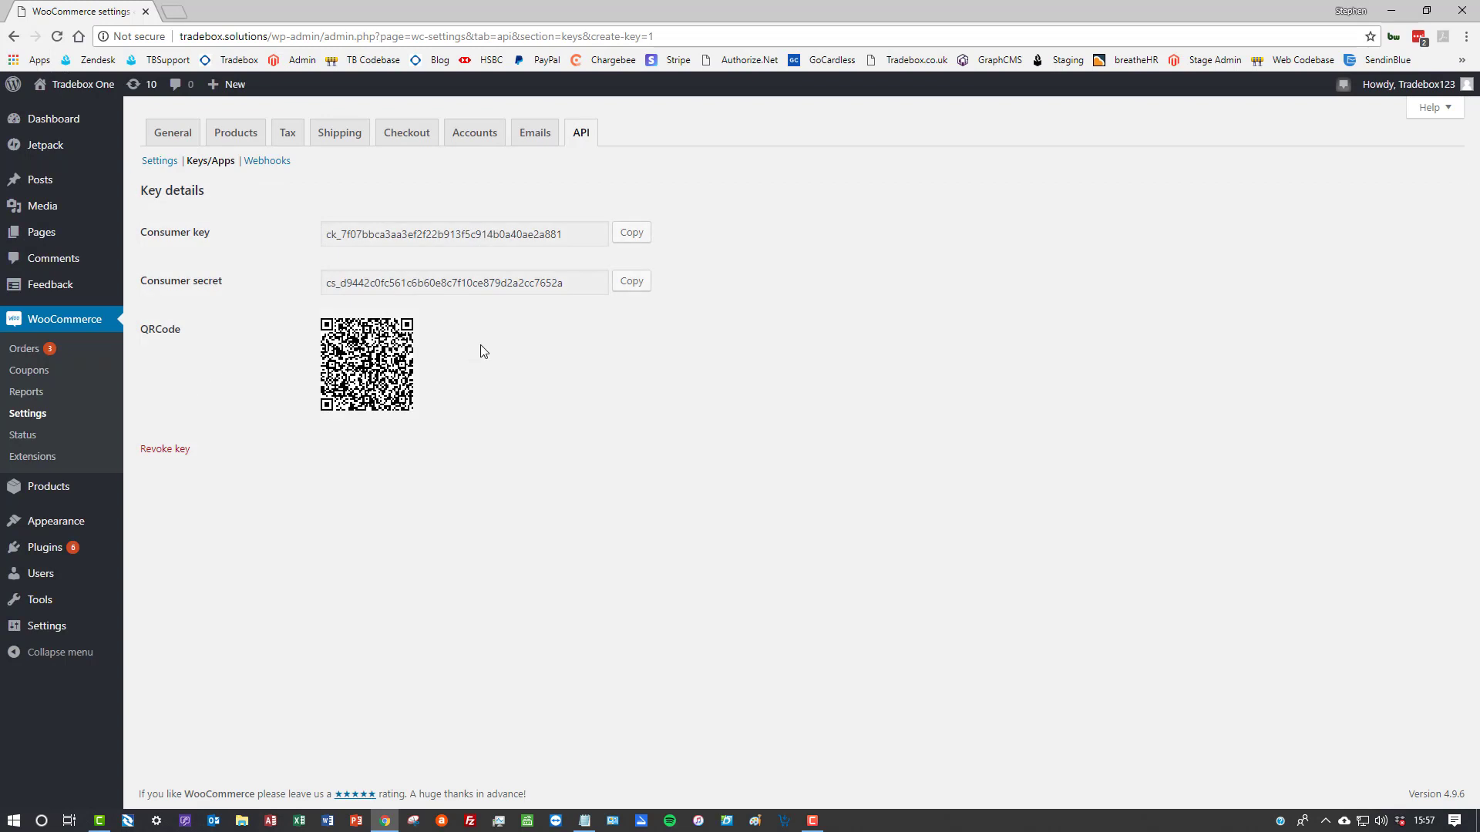
double_click(267, 36)
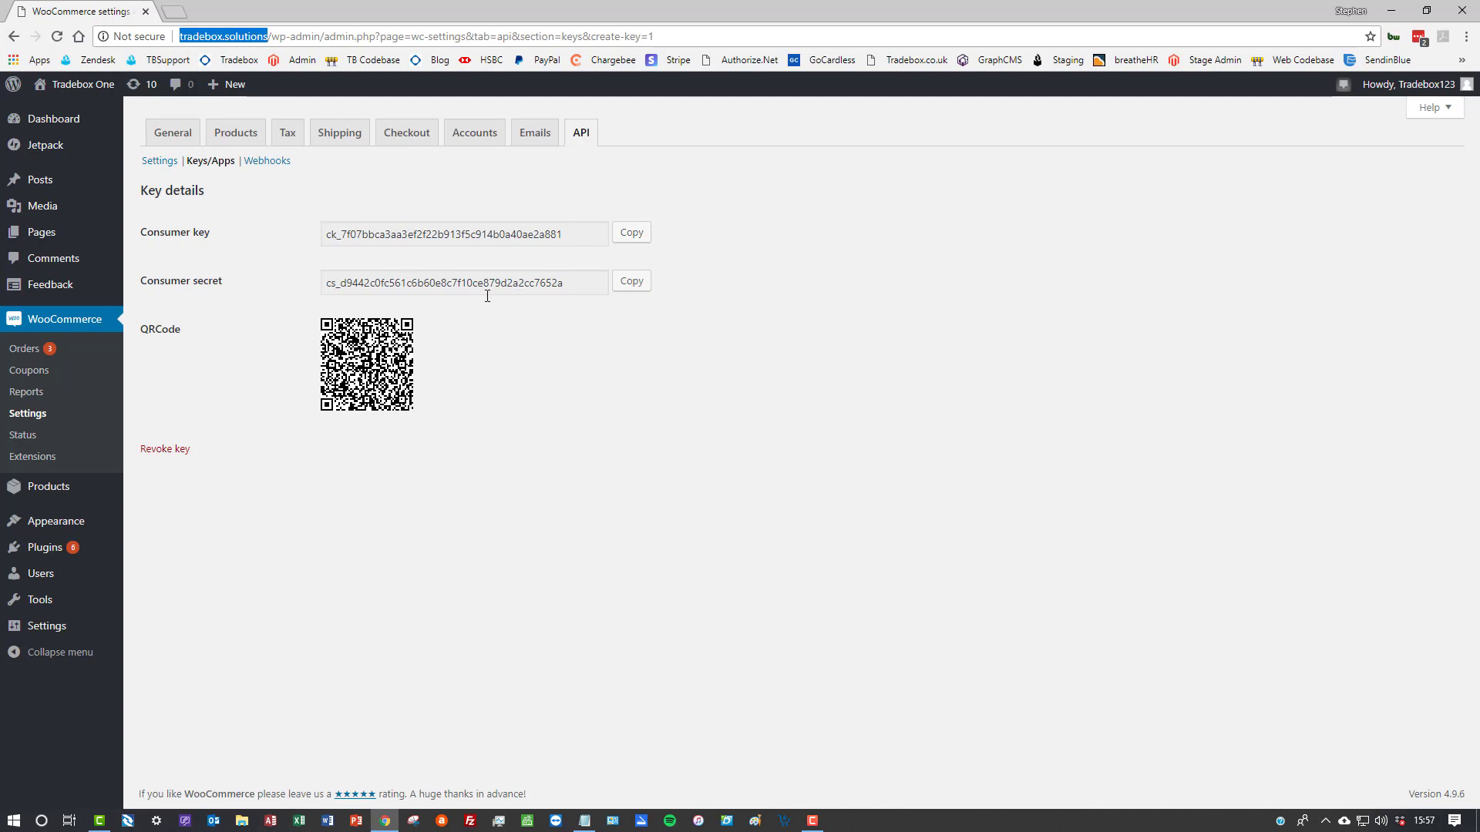
- Return to the store's orders list, then log on to Tradebox One with its window maximised
left_click(20, 350)
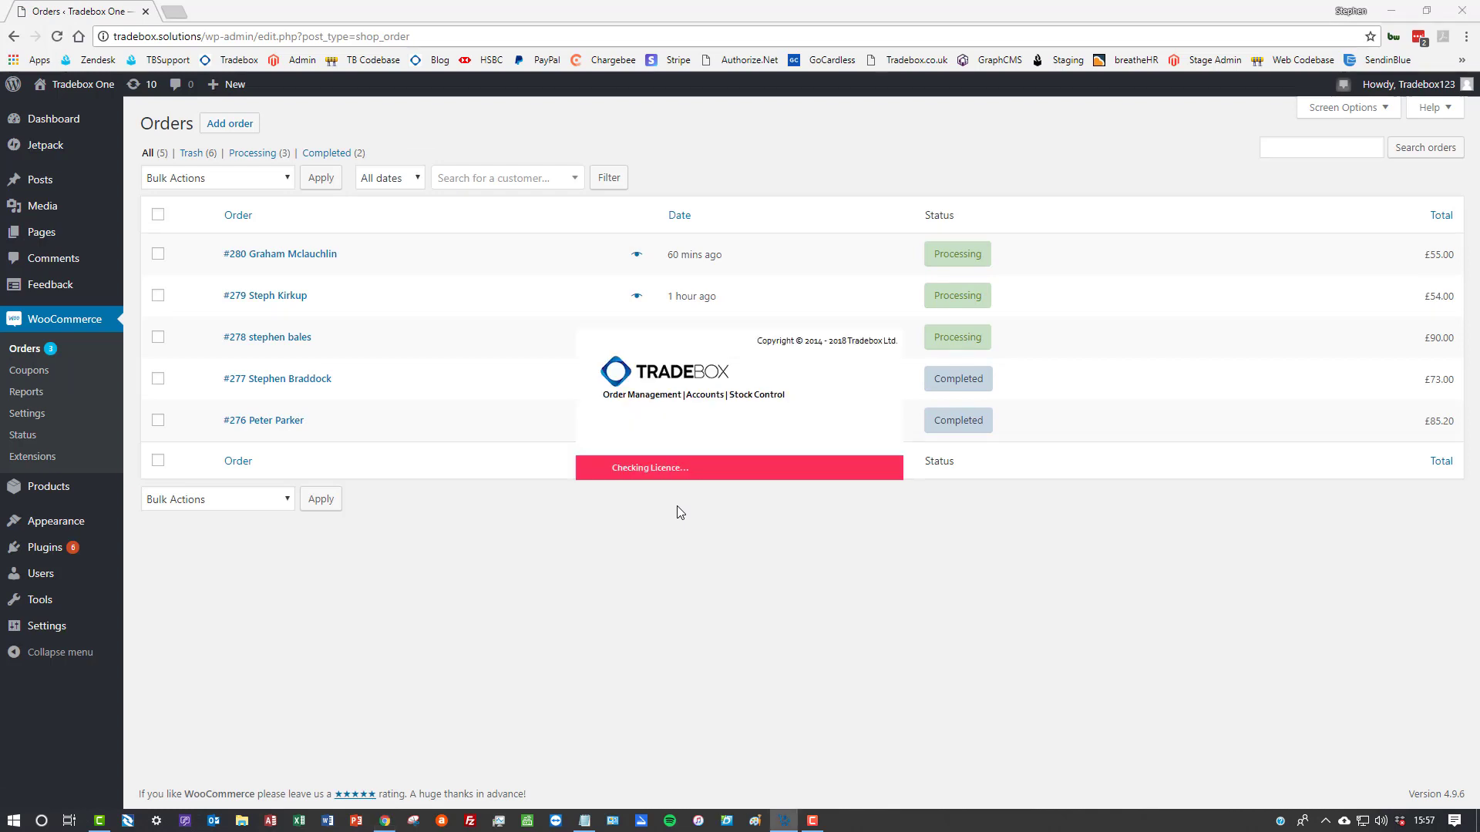
left_click(785, 452)
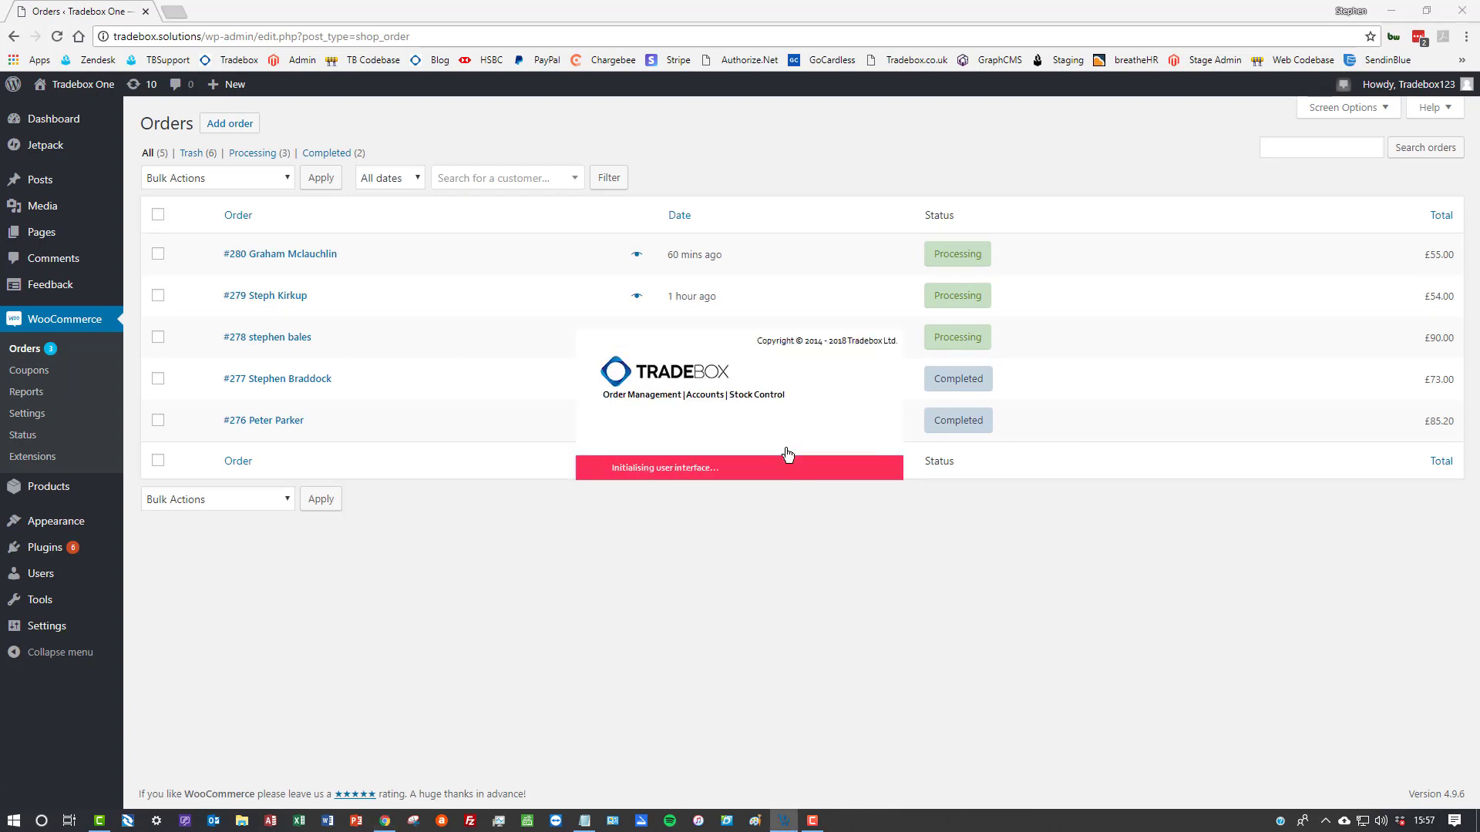
left_click(859, 426)
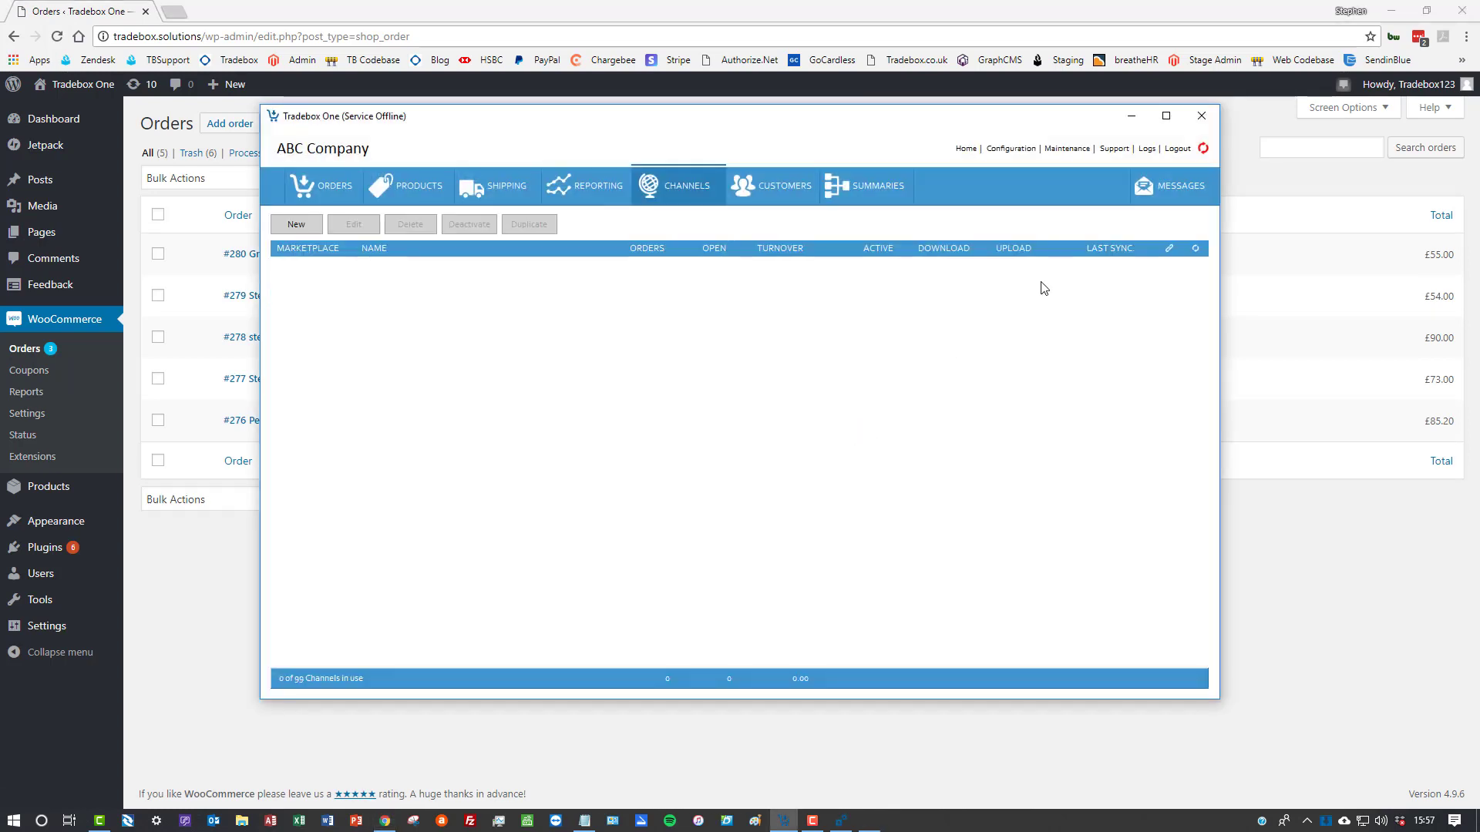
left_click(1179, 110)
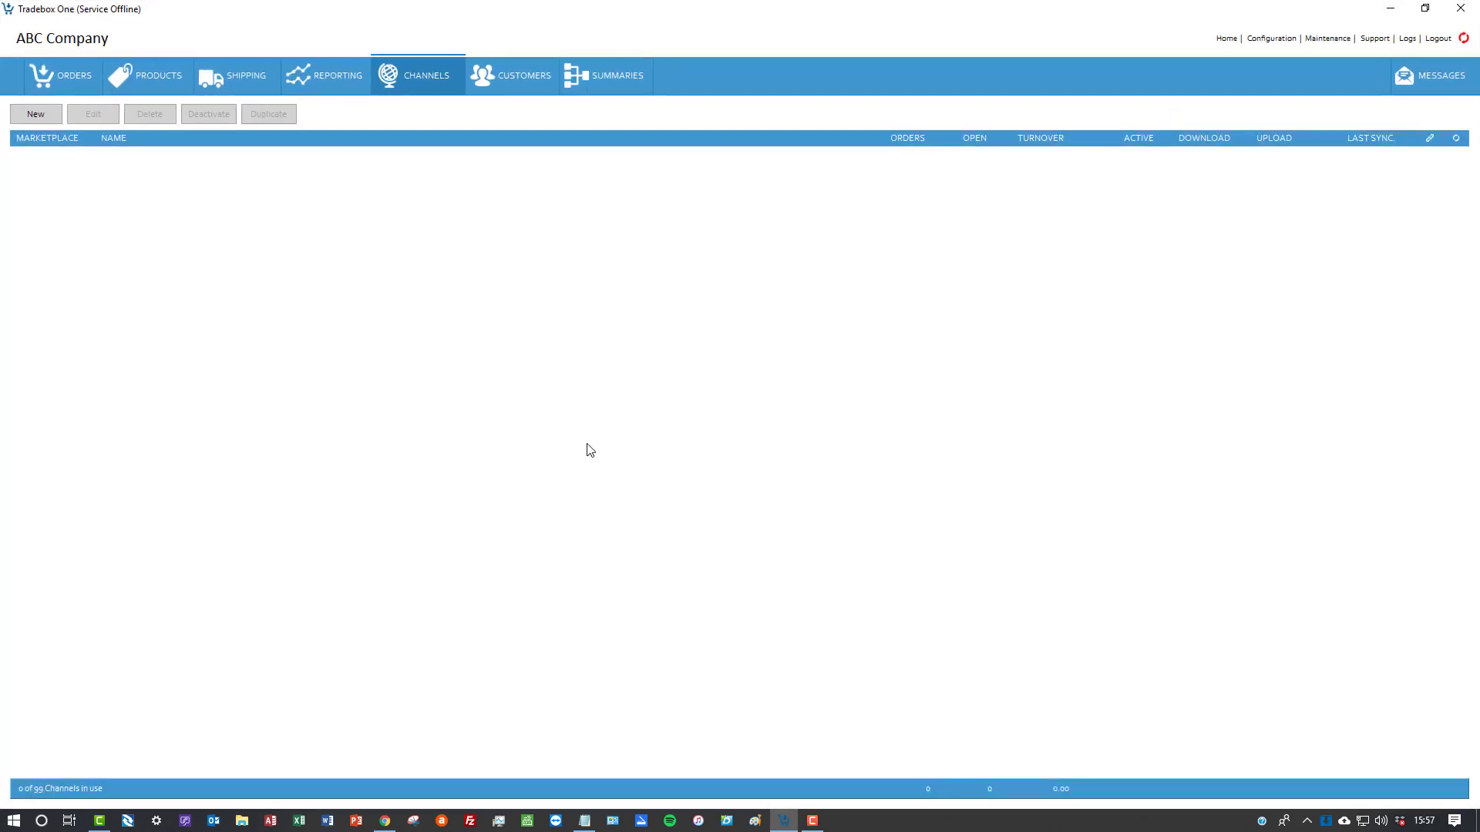
- Browse the Orders, Products, Shipping and Customers areas, ending on the empty Channels list
left_click(82, 78)
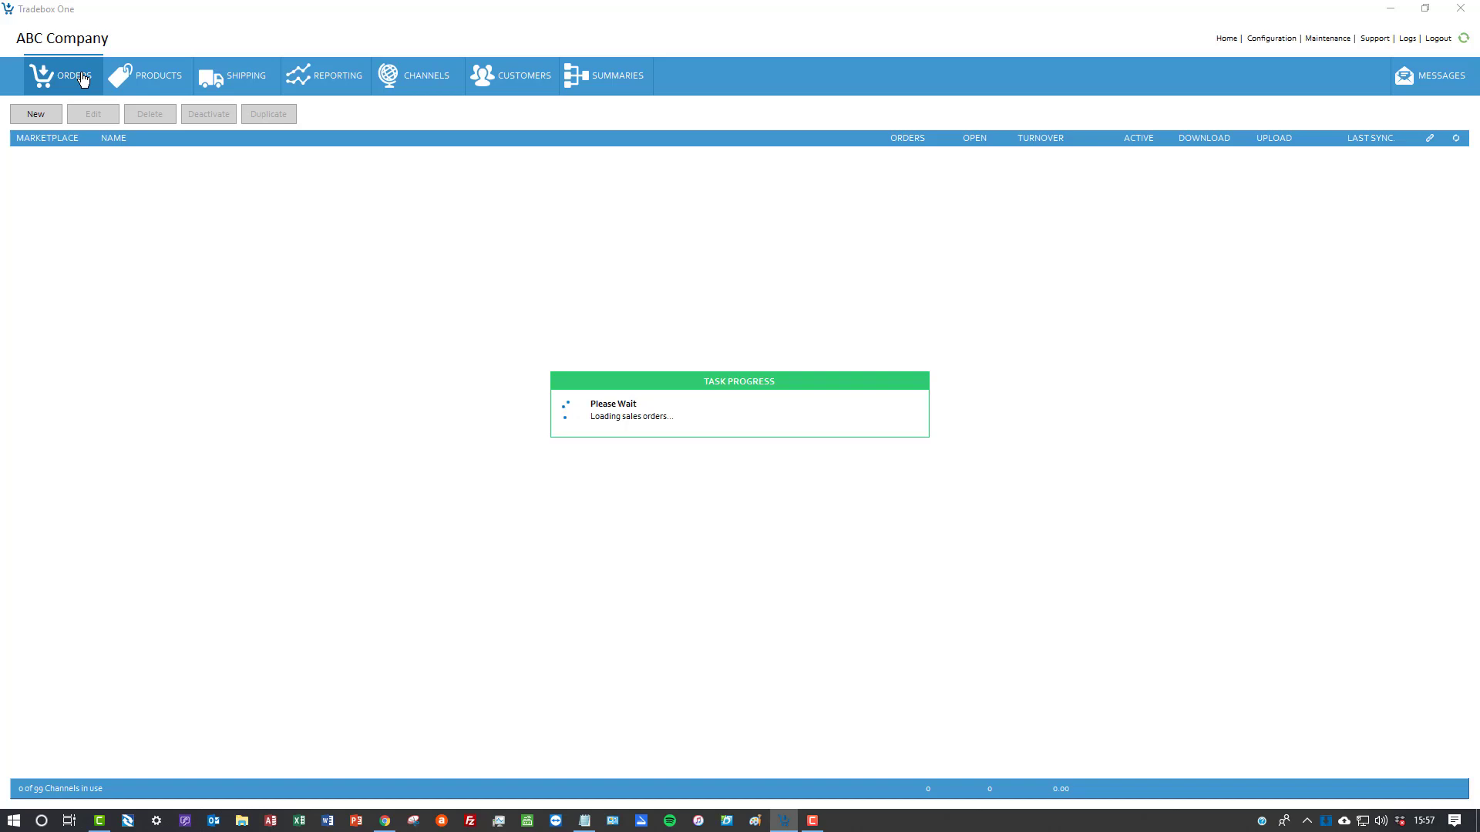
left_click(130, 79)
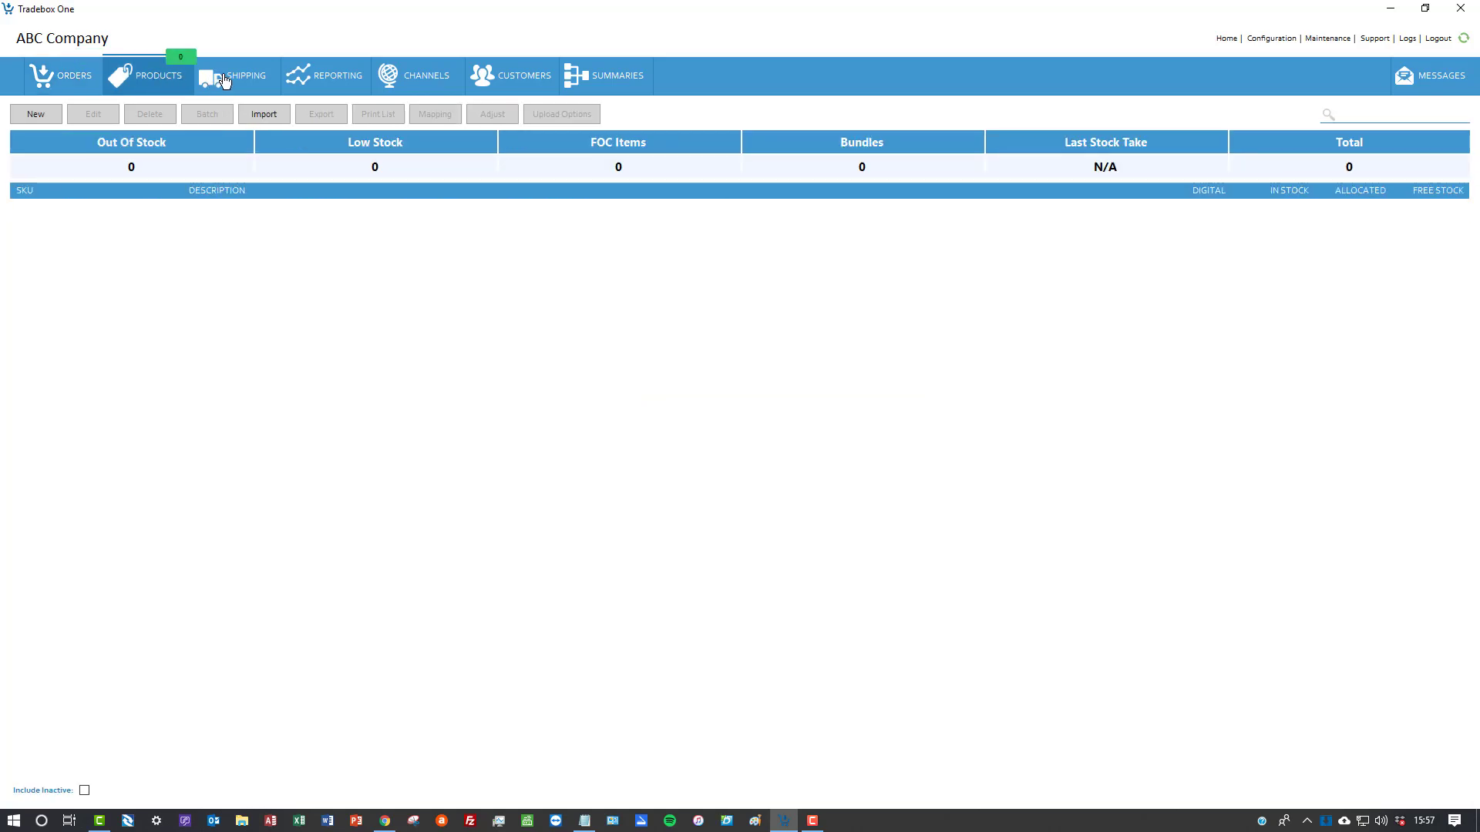
left_click(224, 79)
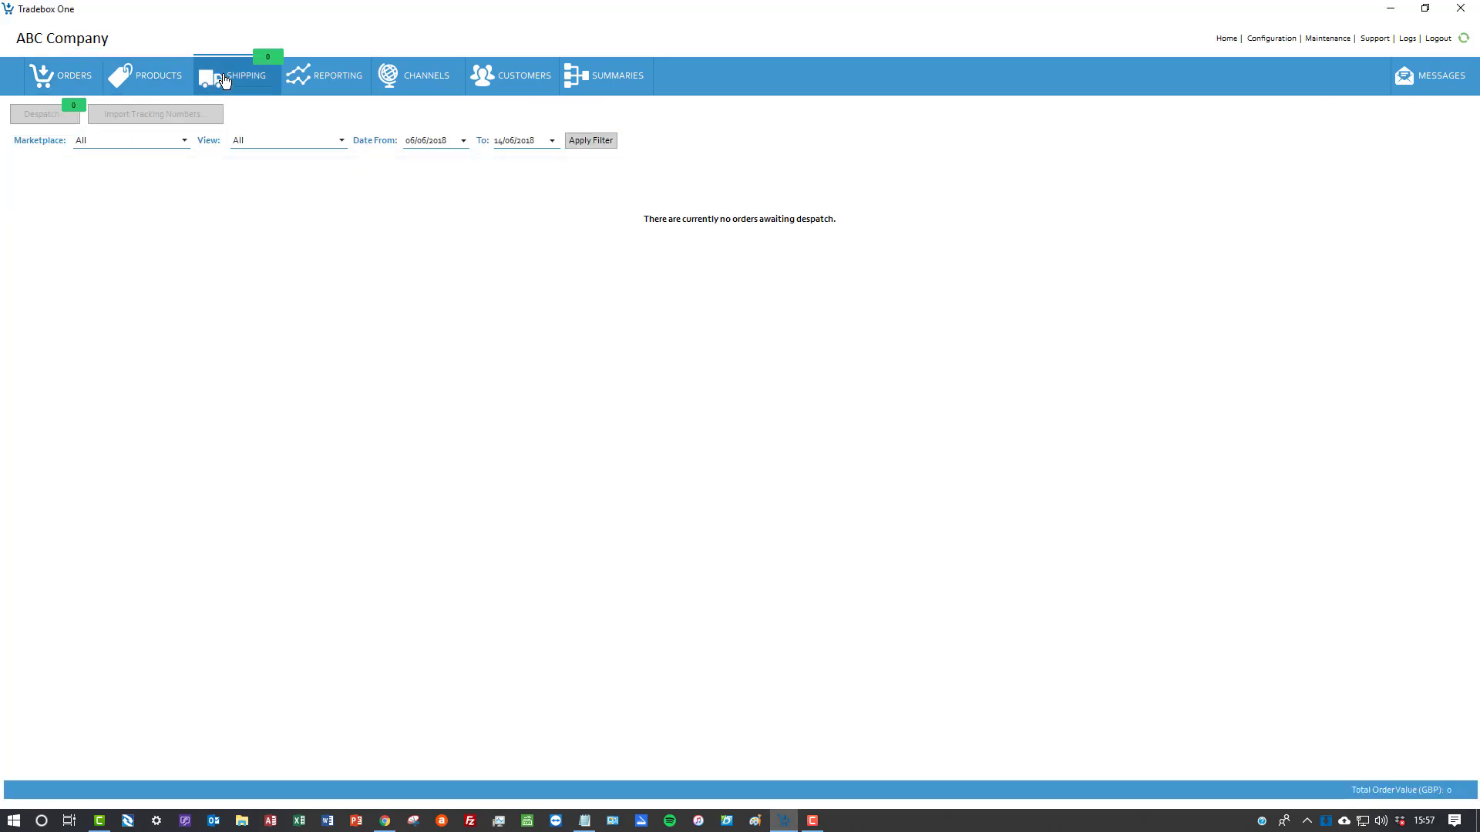
left_click(545, 88)
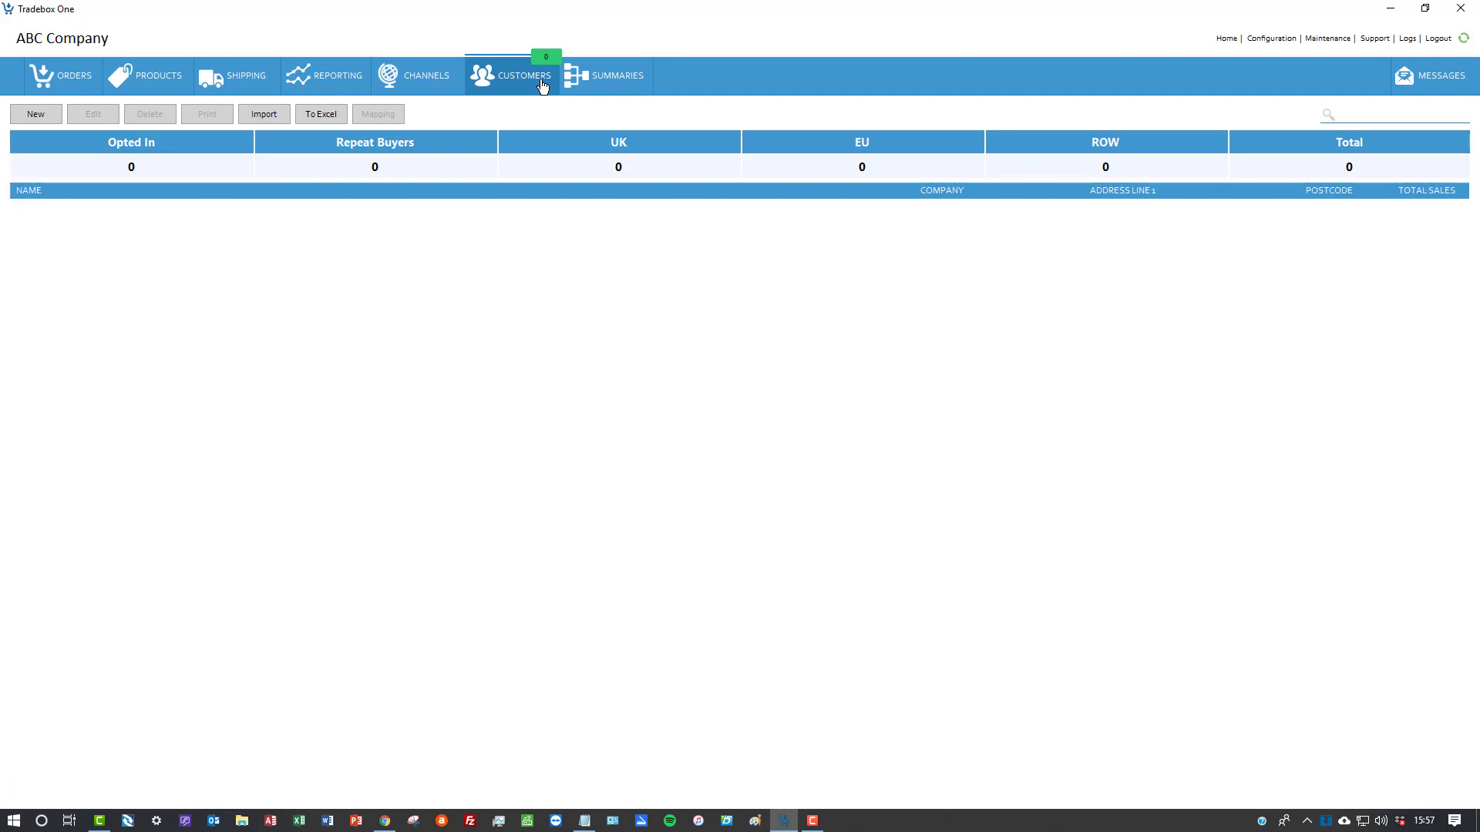
left_click(426, 86)
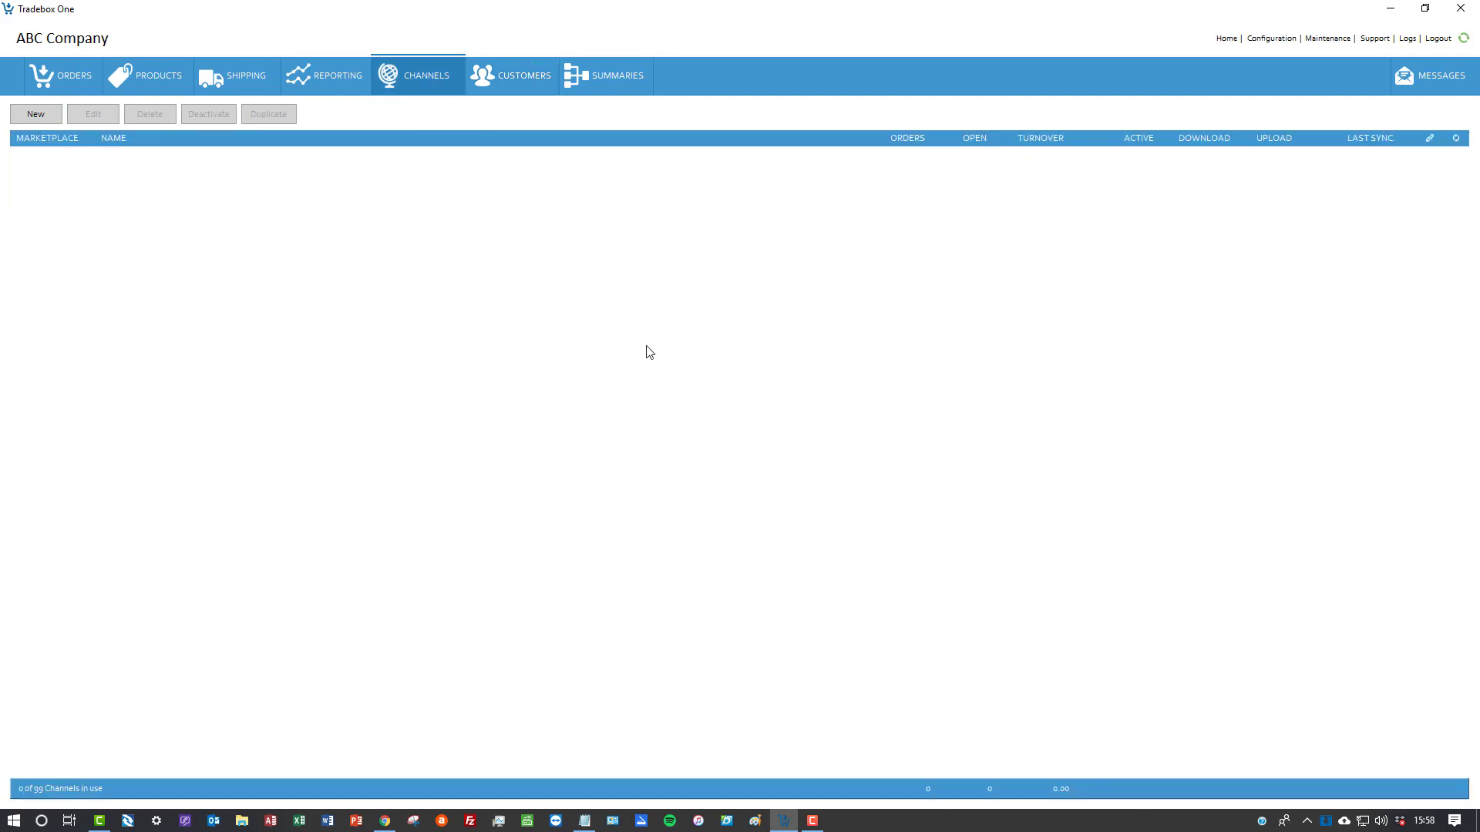
left_click(1329, 39)
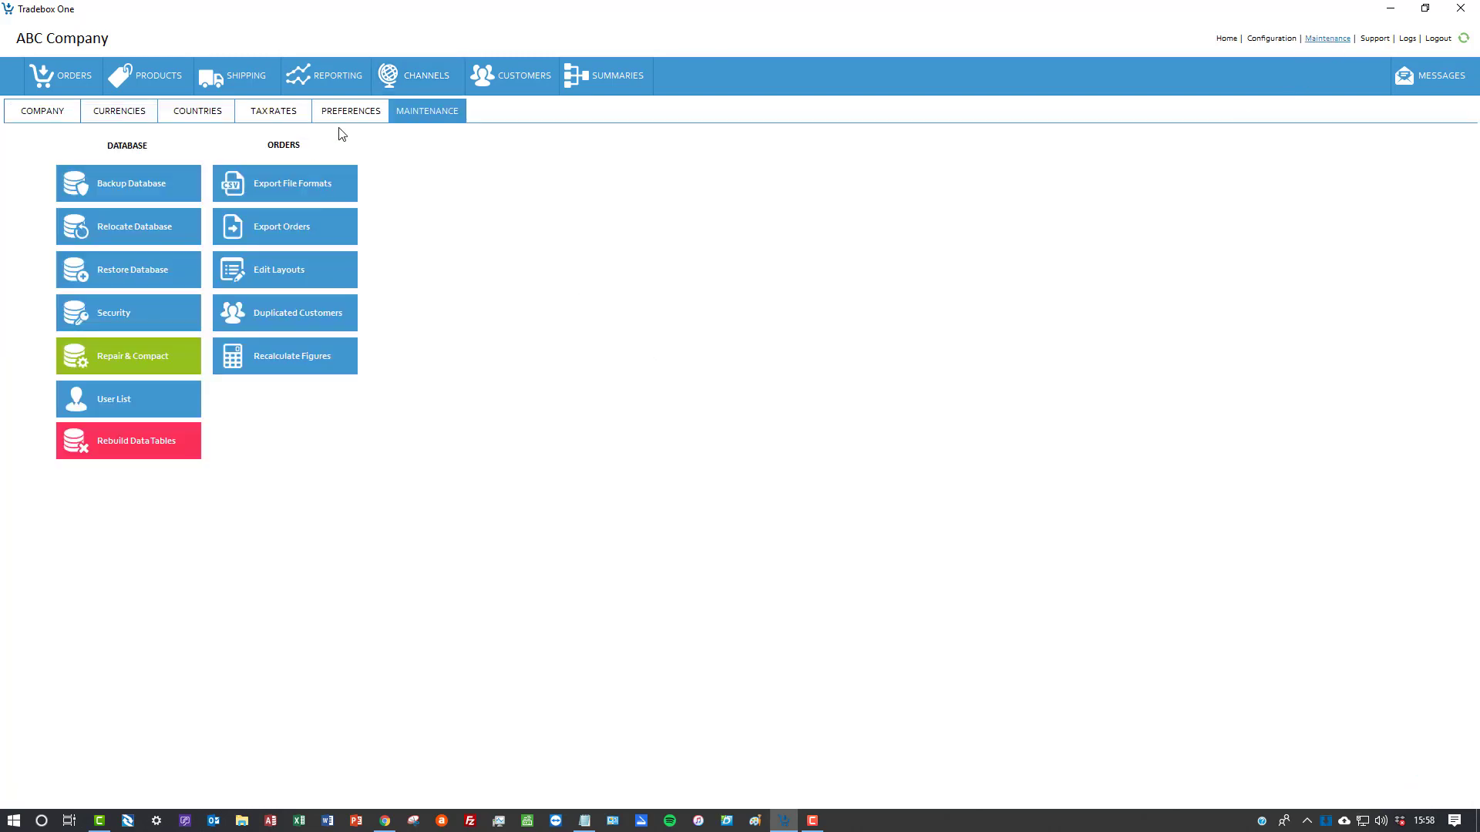
left_click(364, 111)
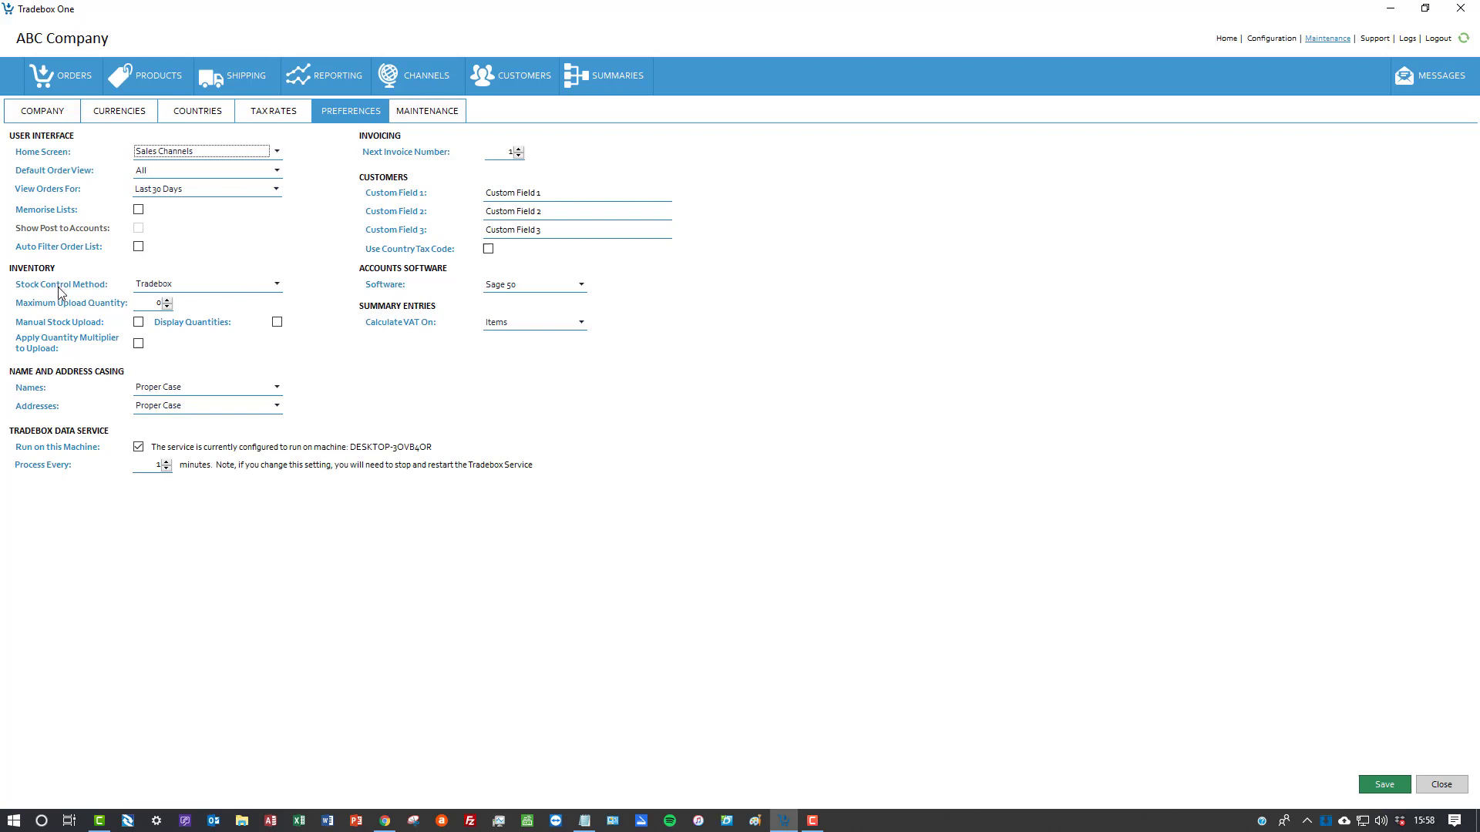
left_click(170, 285)
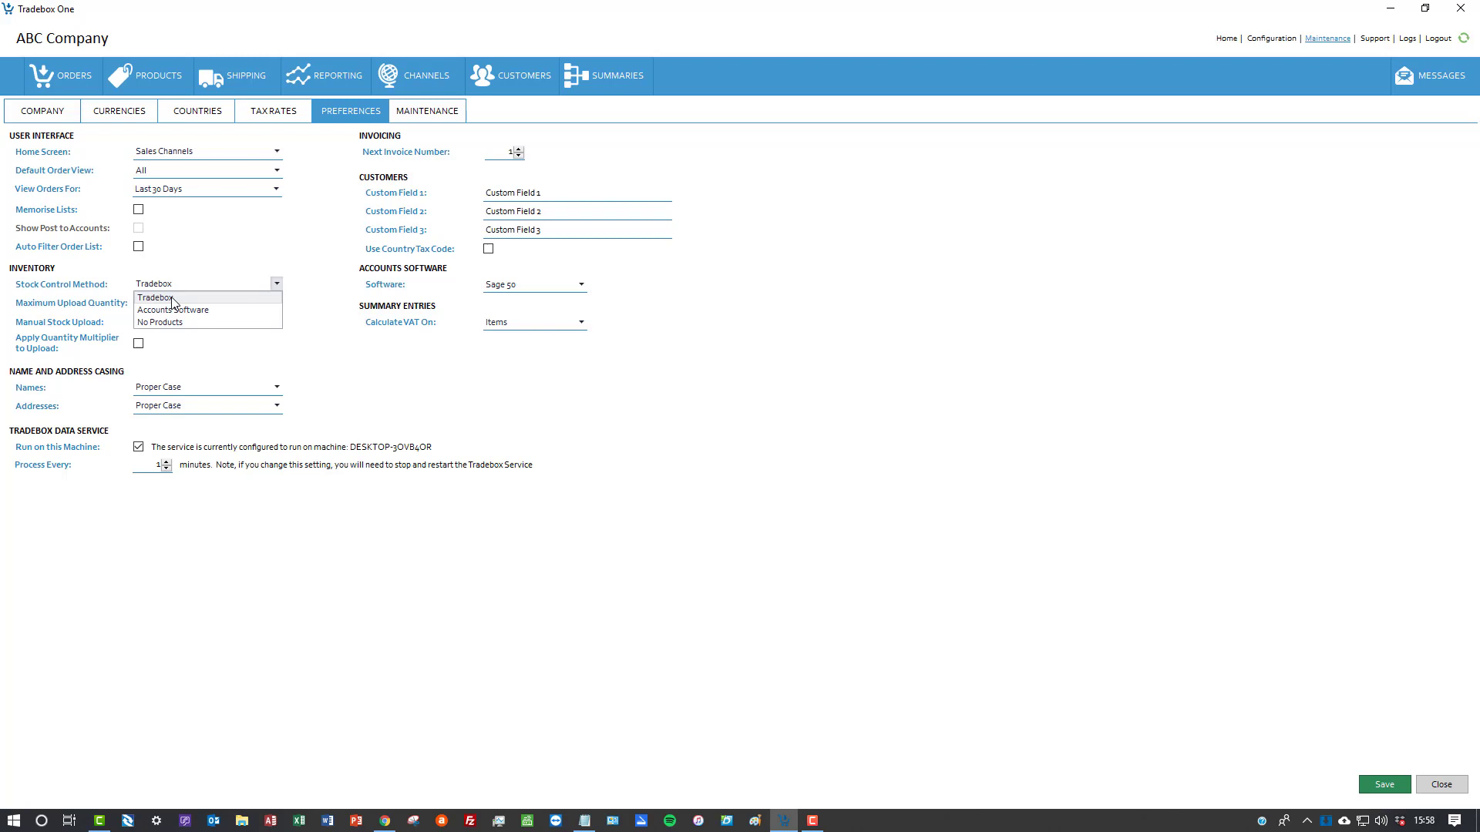
left_click(173, 299)
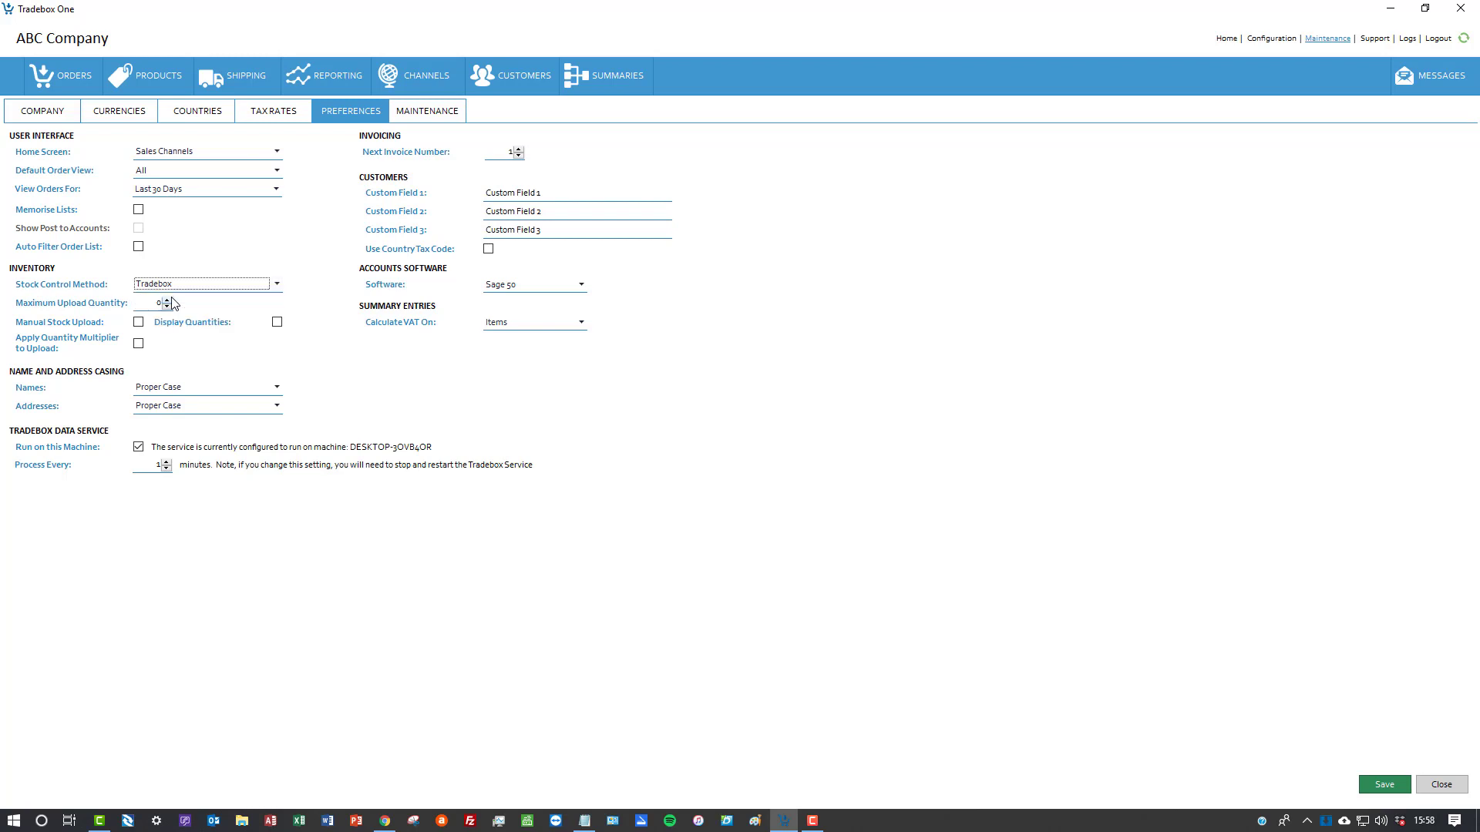
left_click(1383, 784)
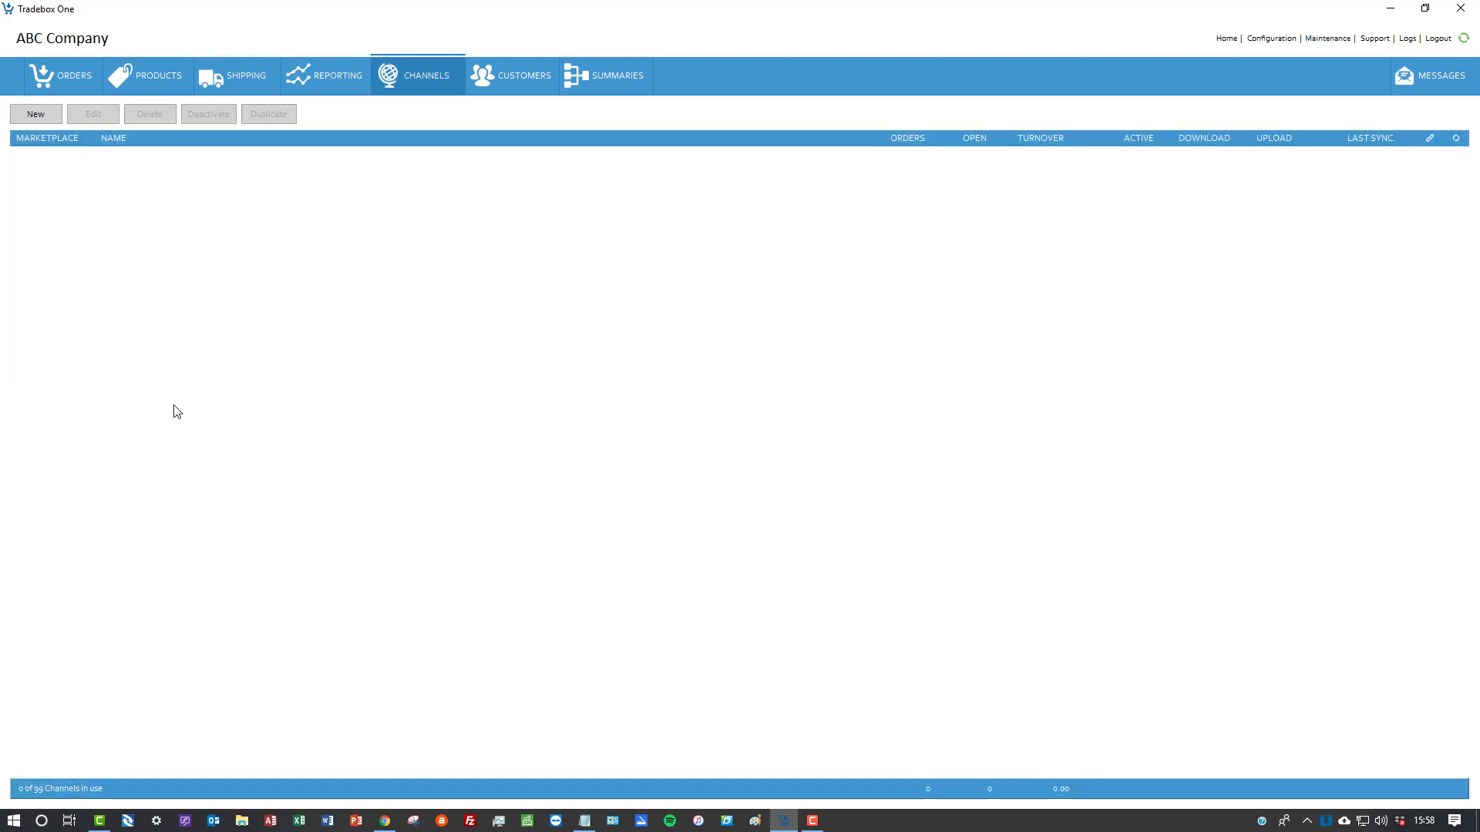
- Start a new WooCommerce sales channel named Woocommerce with Pound Sterling currency
left_click(28, 116)
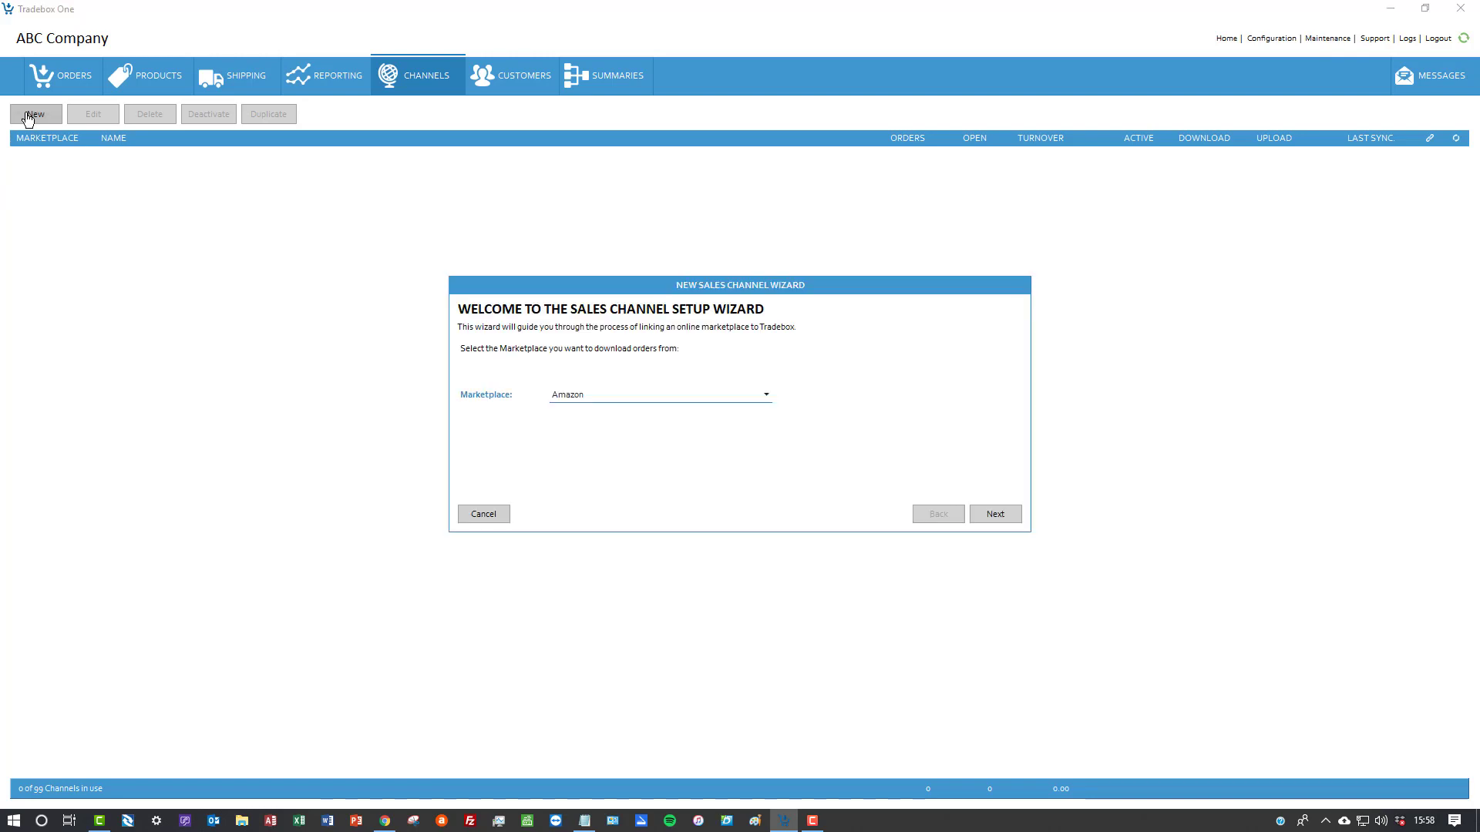
left_click(766, 395)
scroll(768, 428, "down", 1)
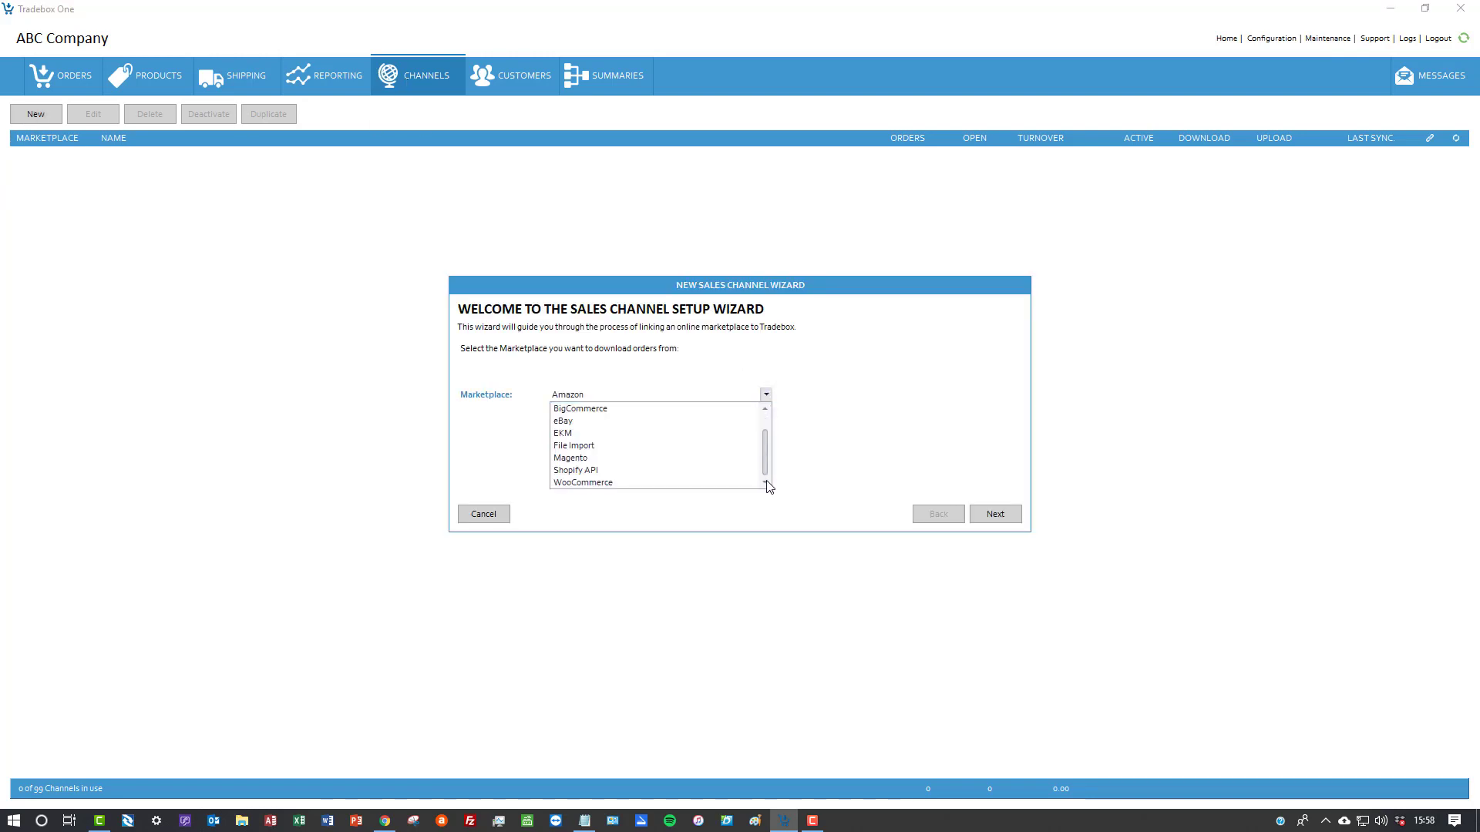
left_click(603, 484)
left_click(993, 517)
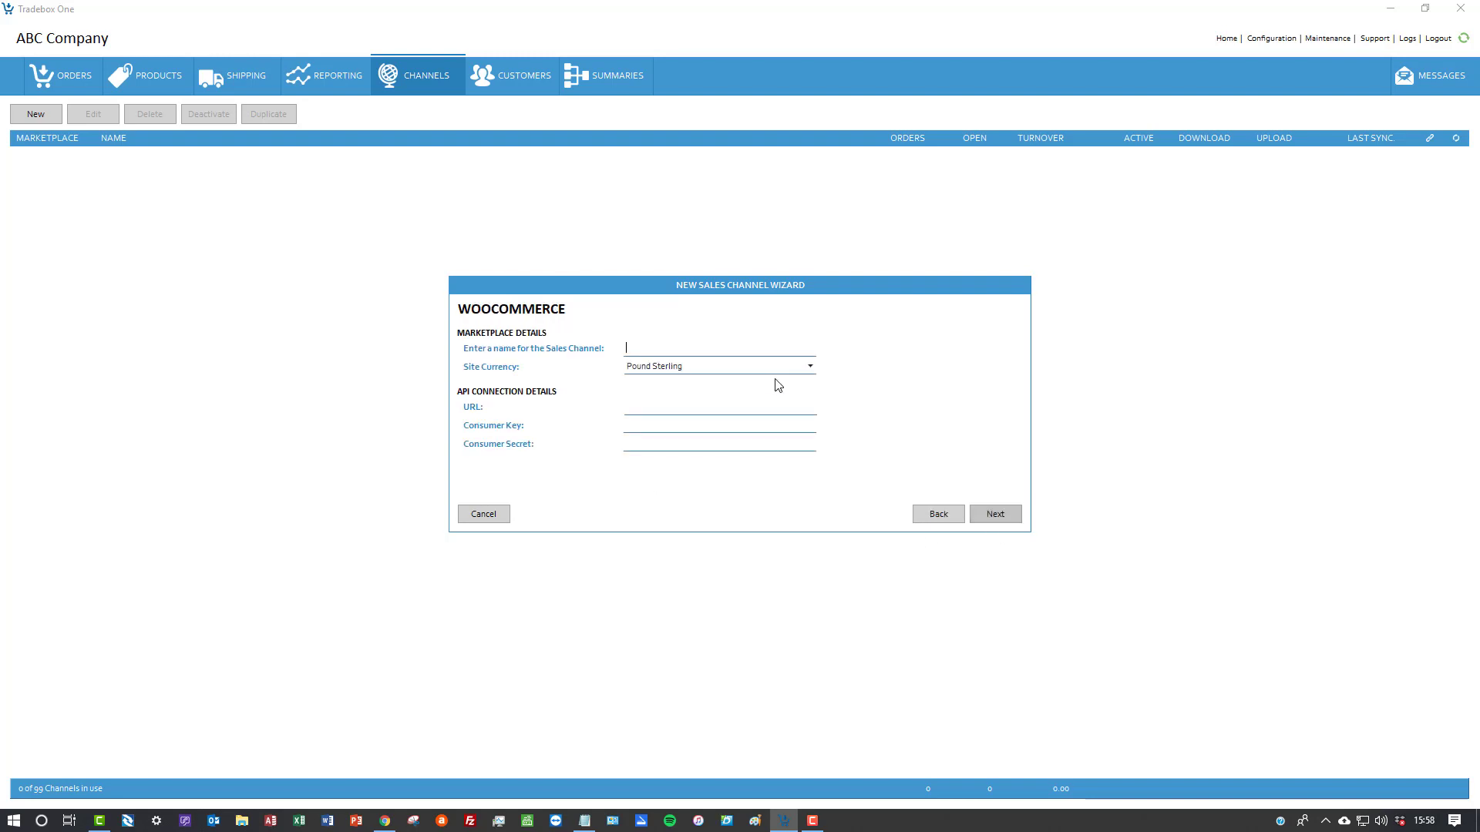
type("Woocommerce")
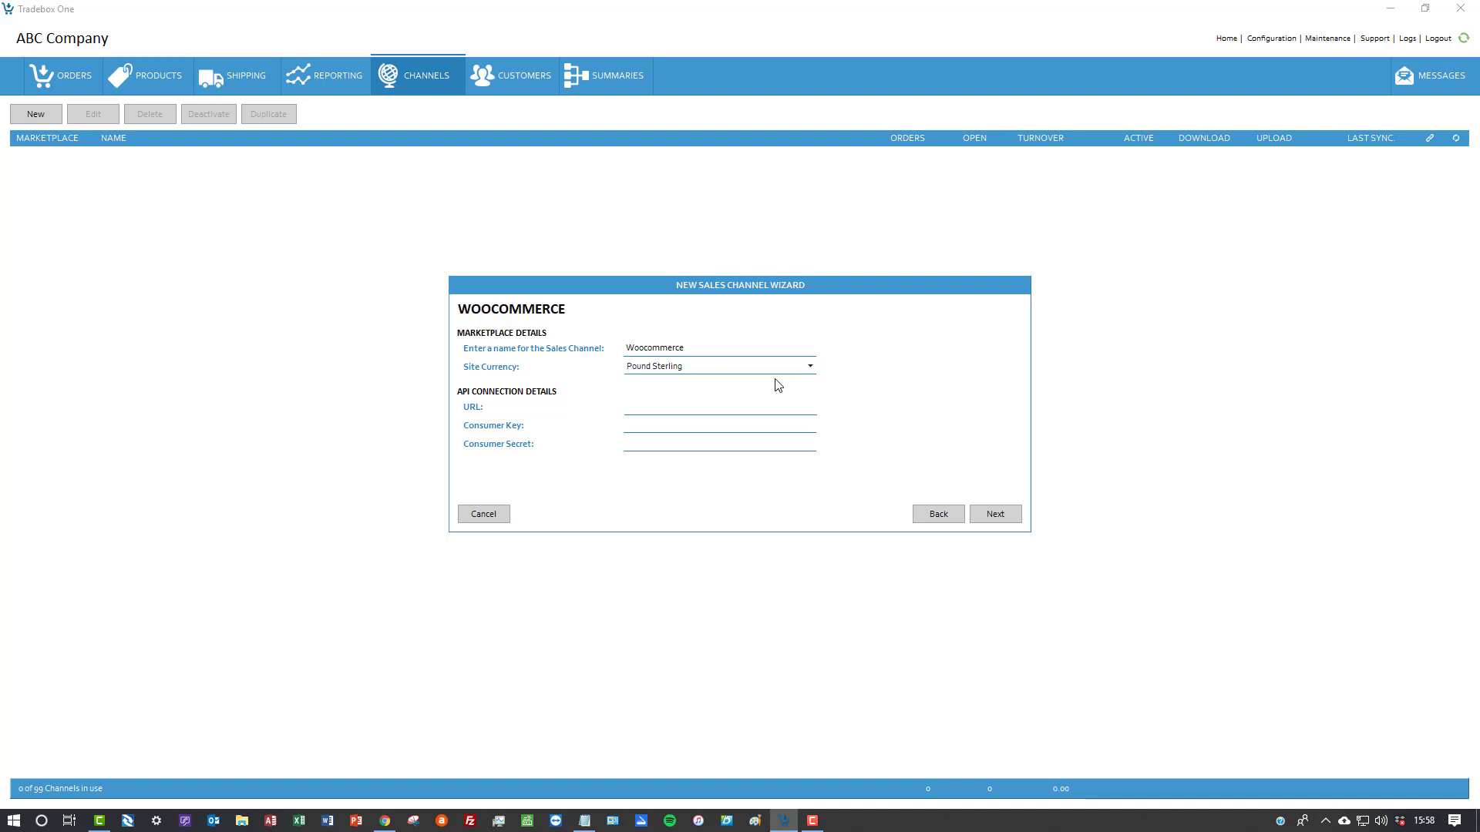
left_click(691, 373)
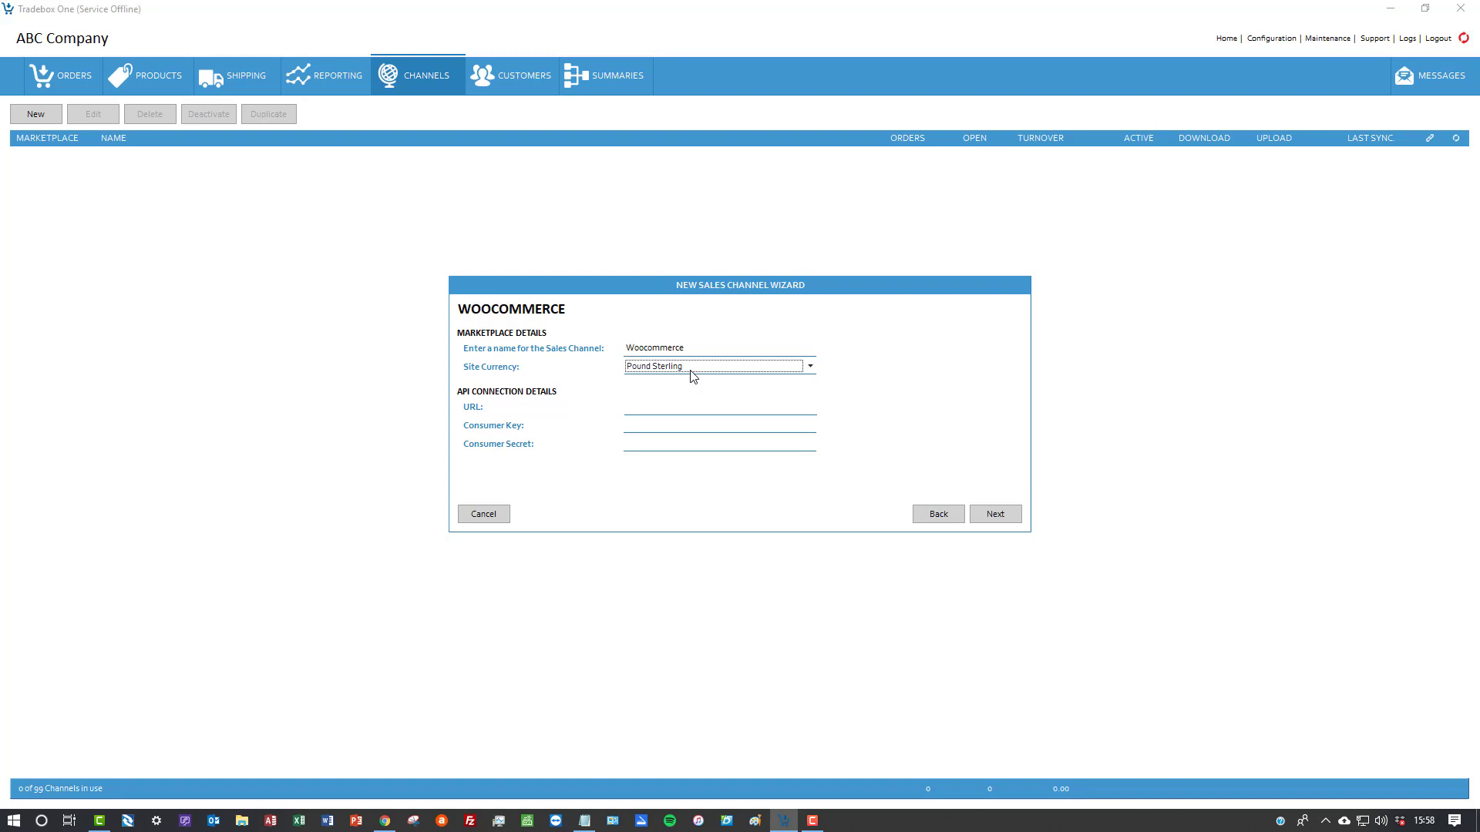
left_click(640, 408)
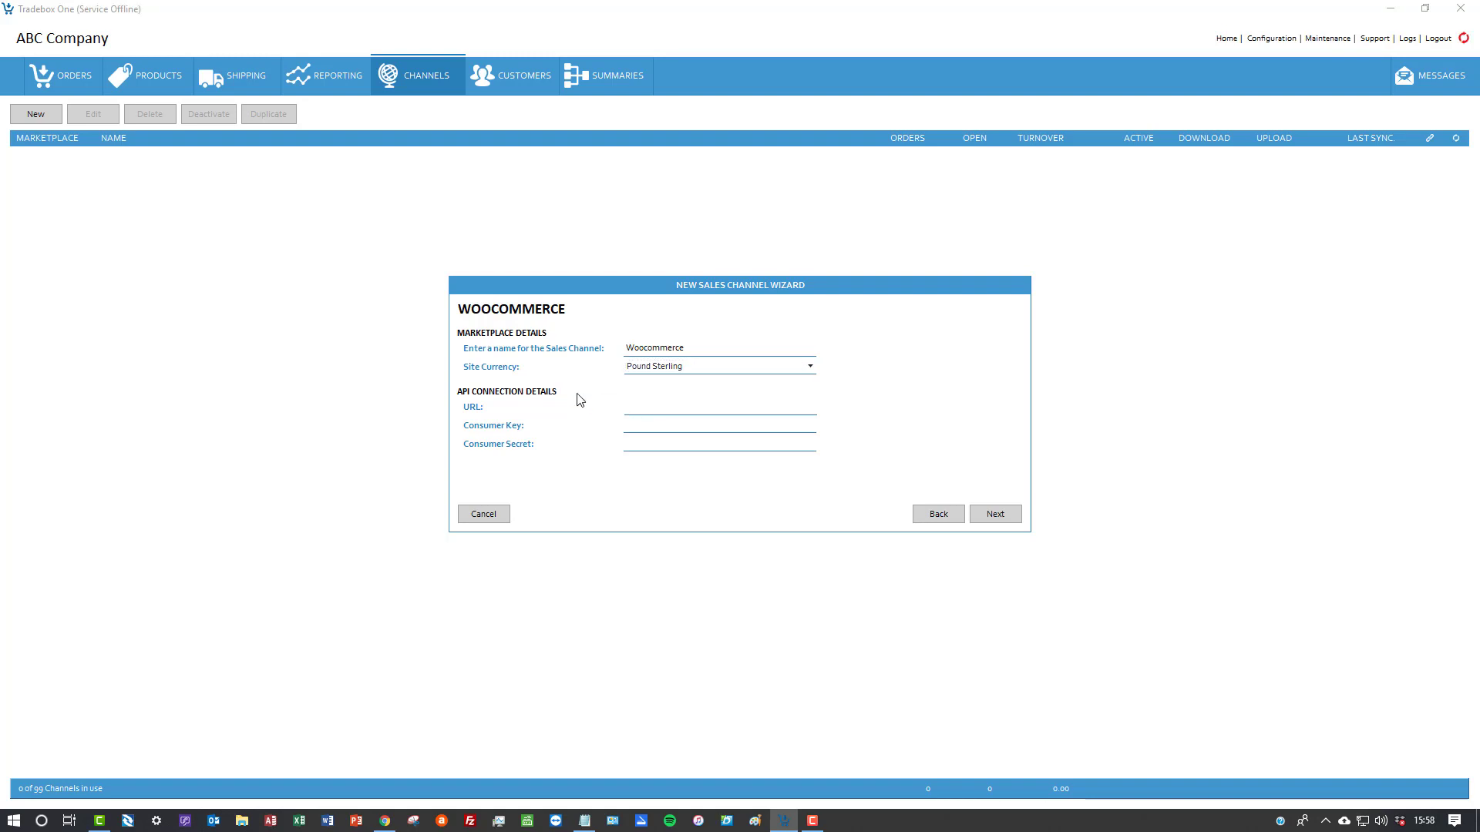
left_click(584, 821)
left_click_drag(446, 584, 290, 584)
key("ctrl+c")
left_click(665, 406)
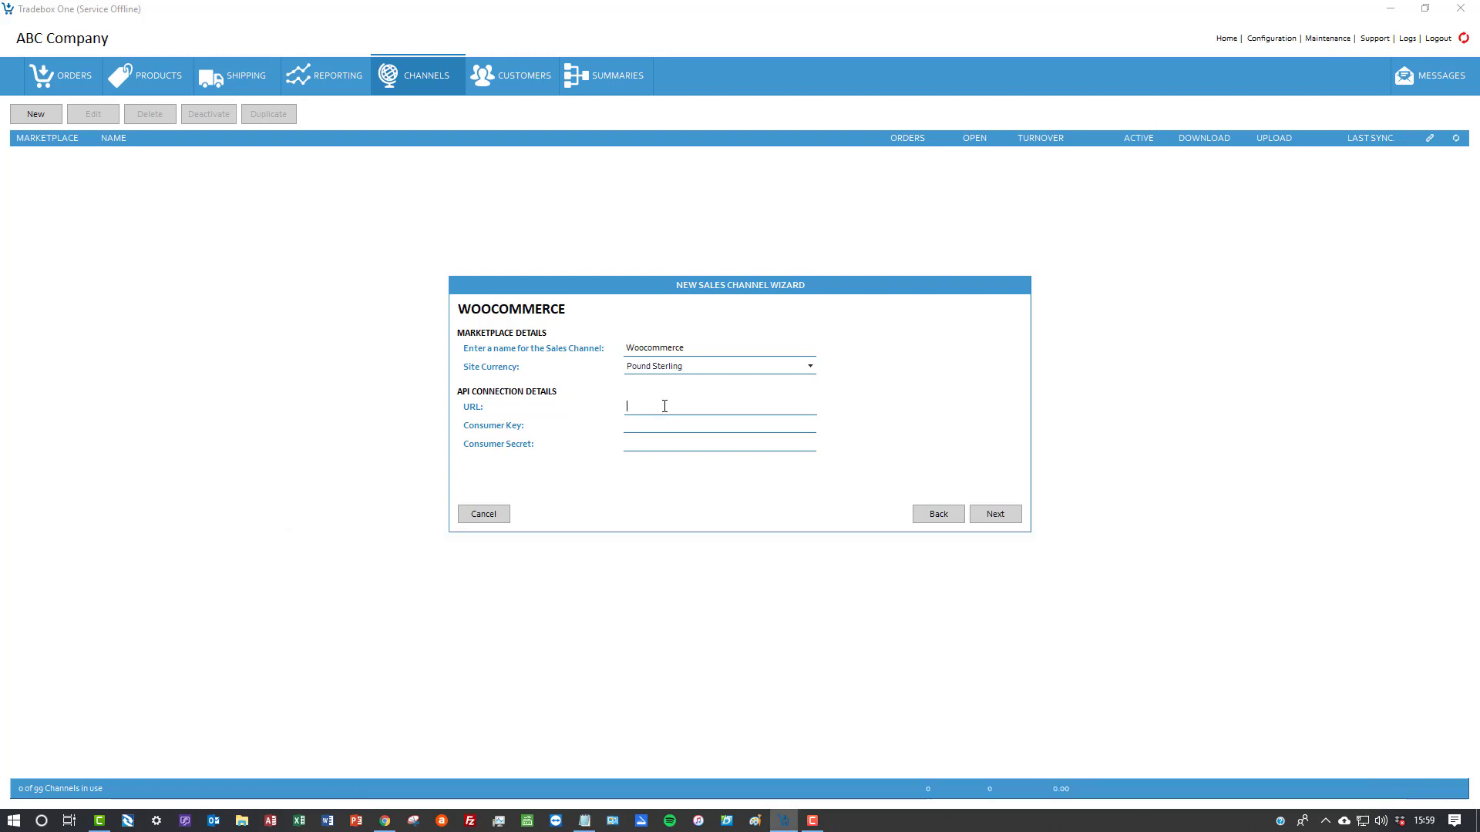
key("ctrl+v")
- Copy the consumer key and consumer secret from the credentials file into their fields
key("alt+Tab")
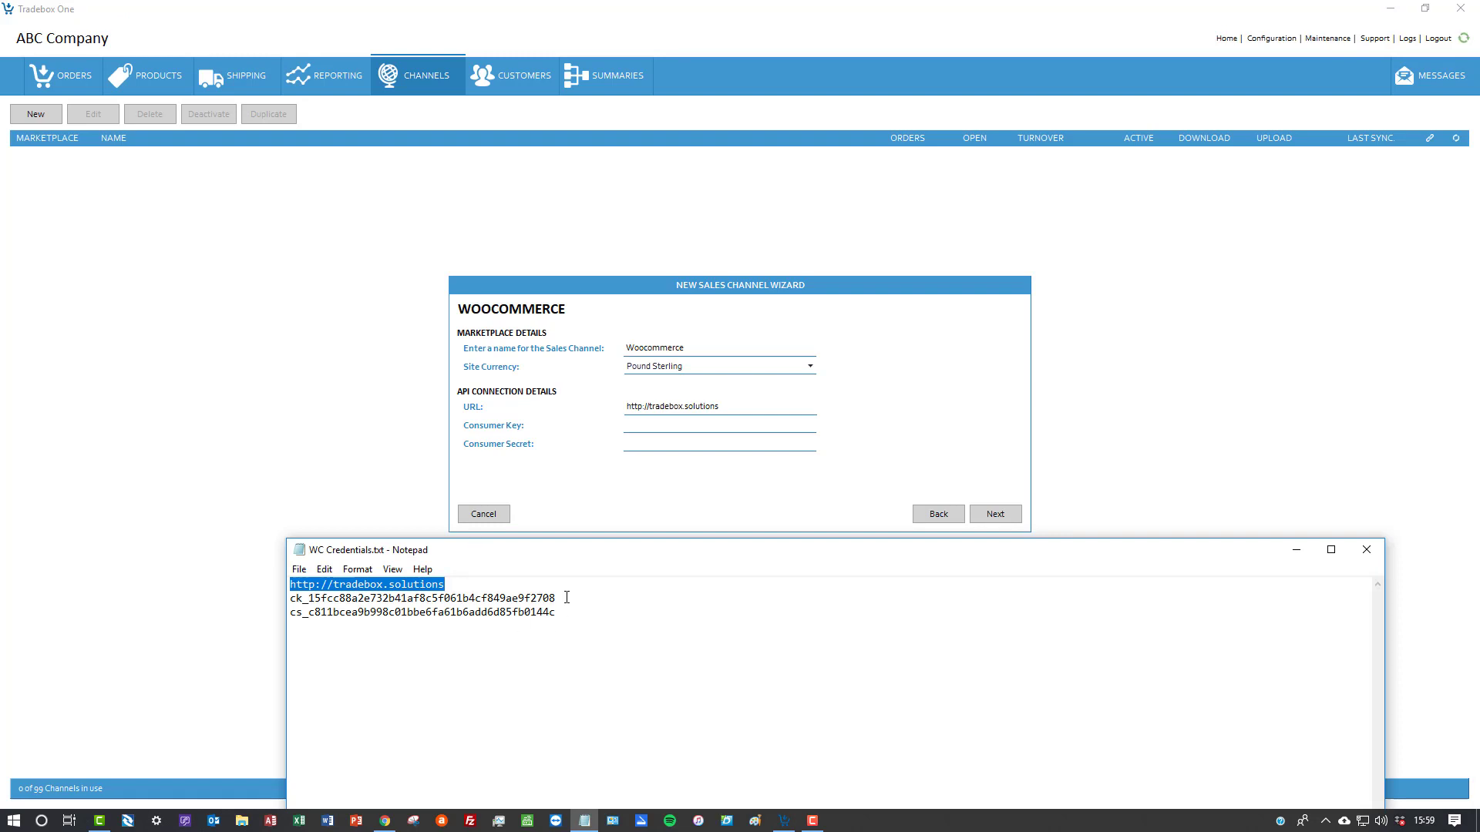
left_click_drag(557, 598, 282, 598)
key("ctrl+c")
key("alt+Tab")
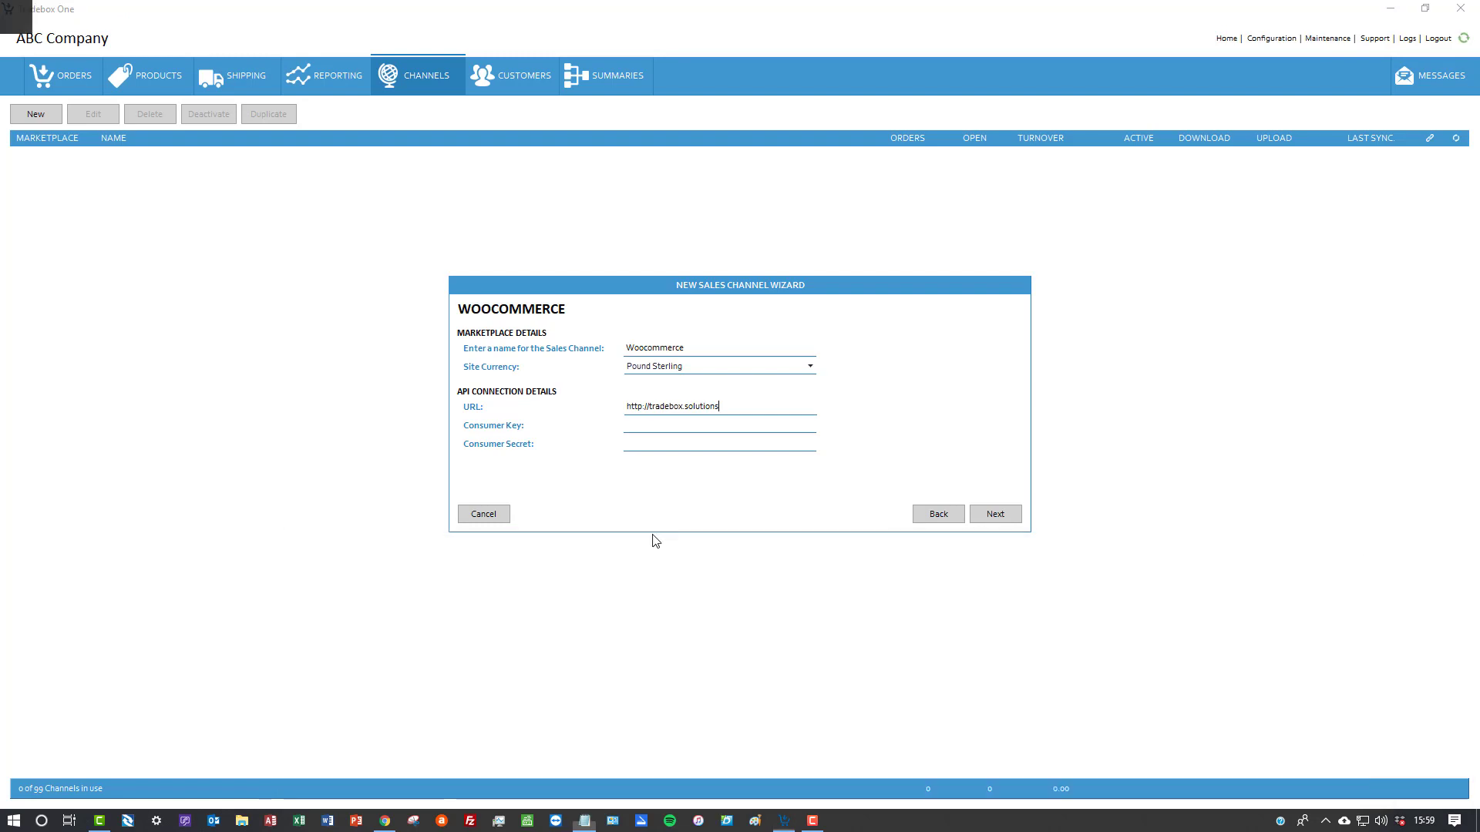
key("ctrl+v")
key("alt+Tab")
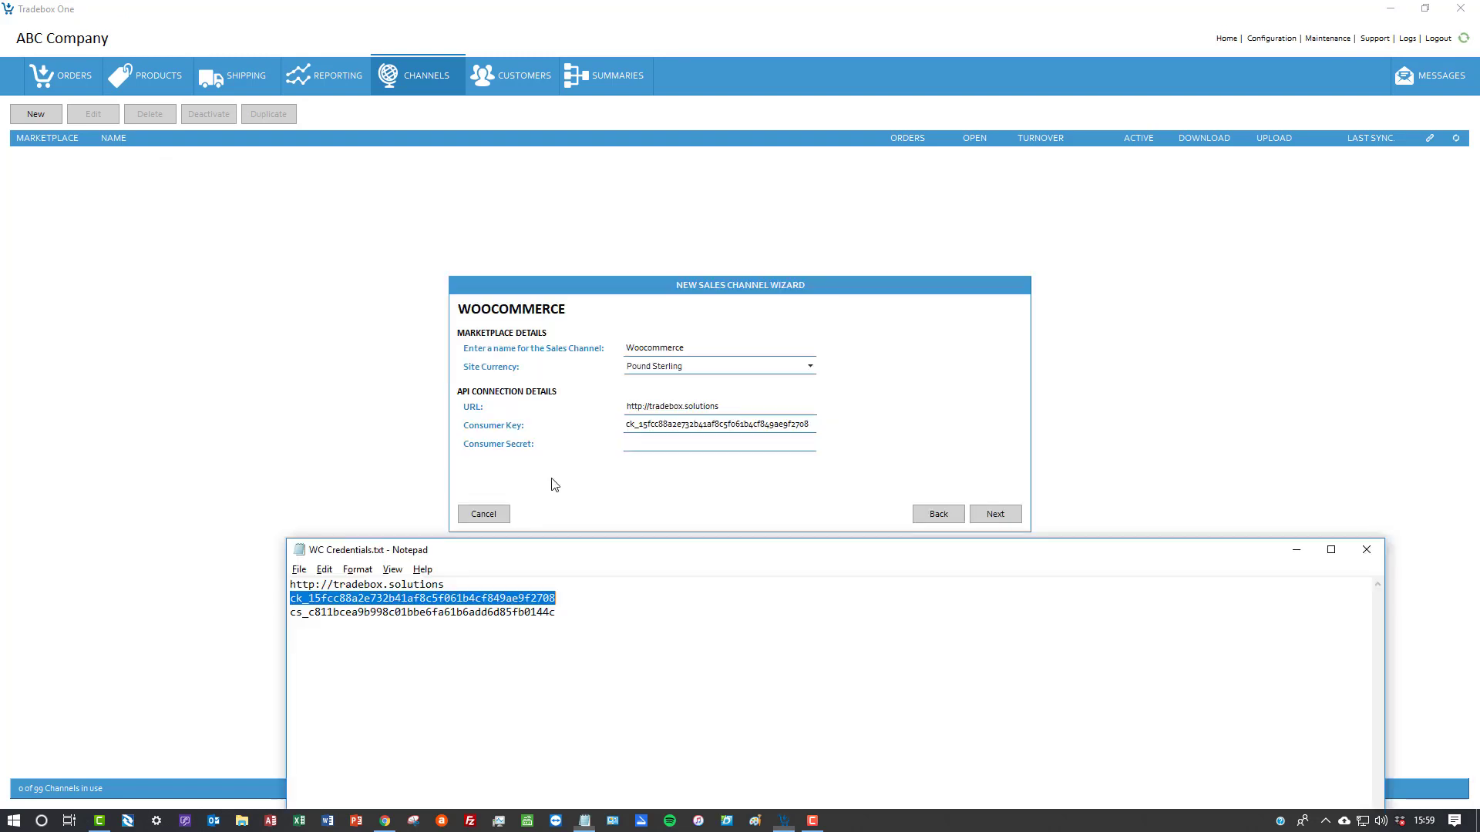
left_click_drag(556, 612, 271, 615)
key("ctrl+c")
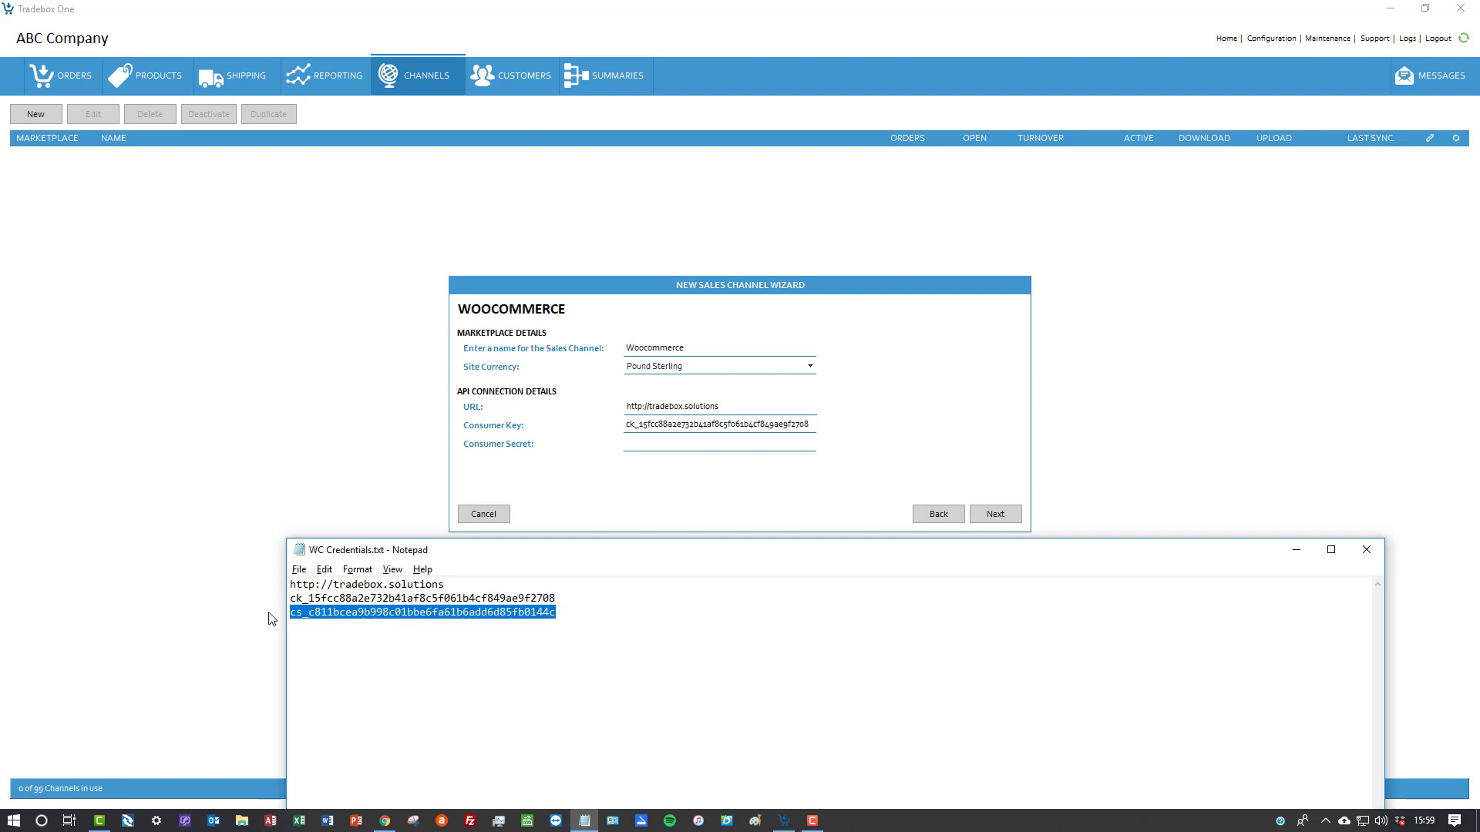
left_click(695, 443)
key("ctrl+v")
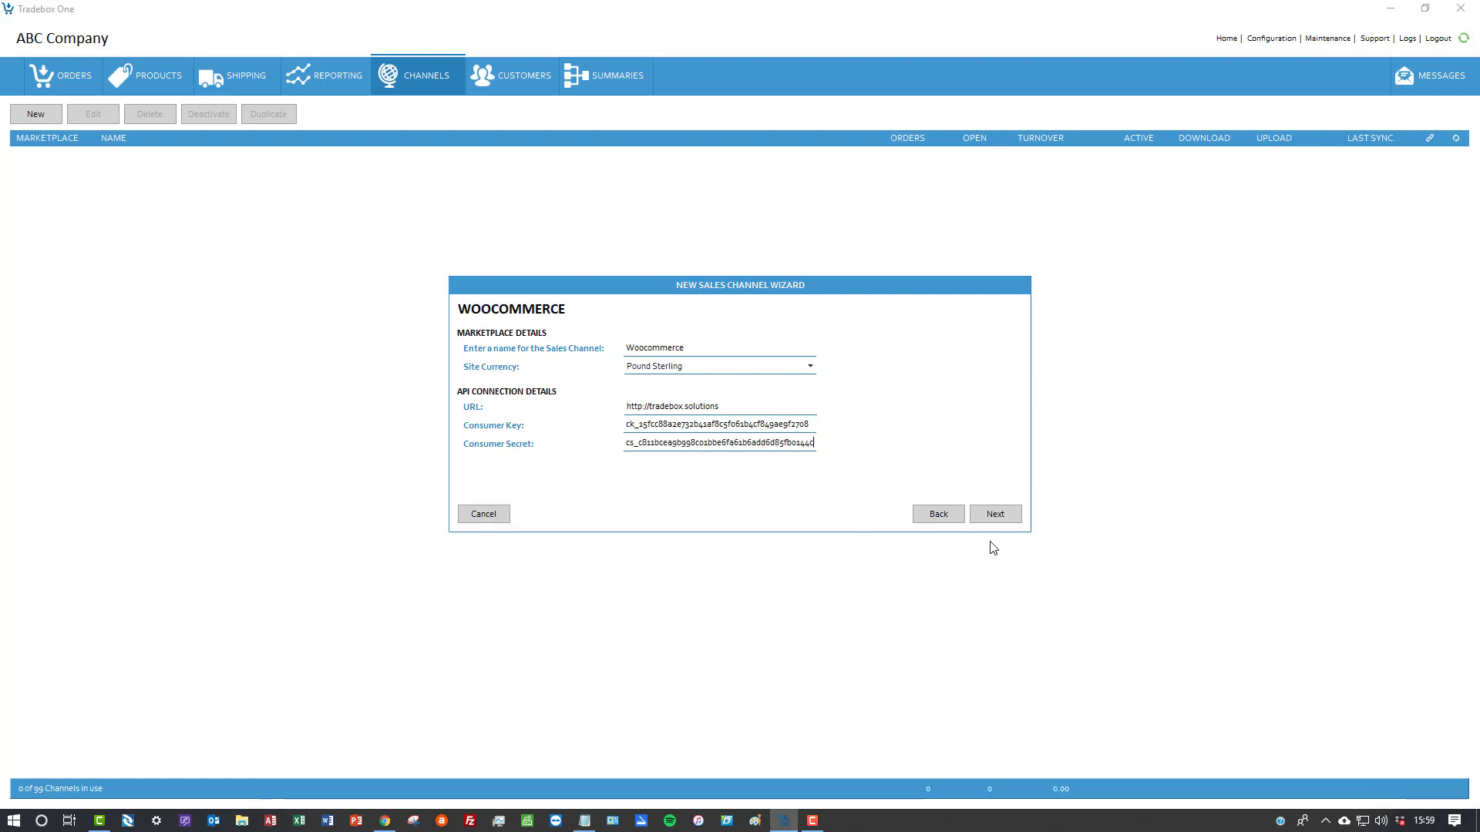
- Download the store's order statuses from WooCommerce on the order statuses page
left_click(995, 514)
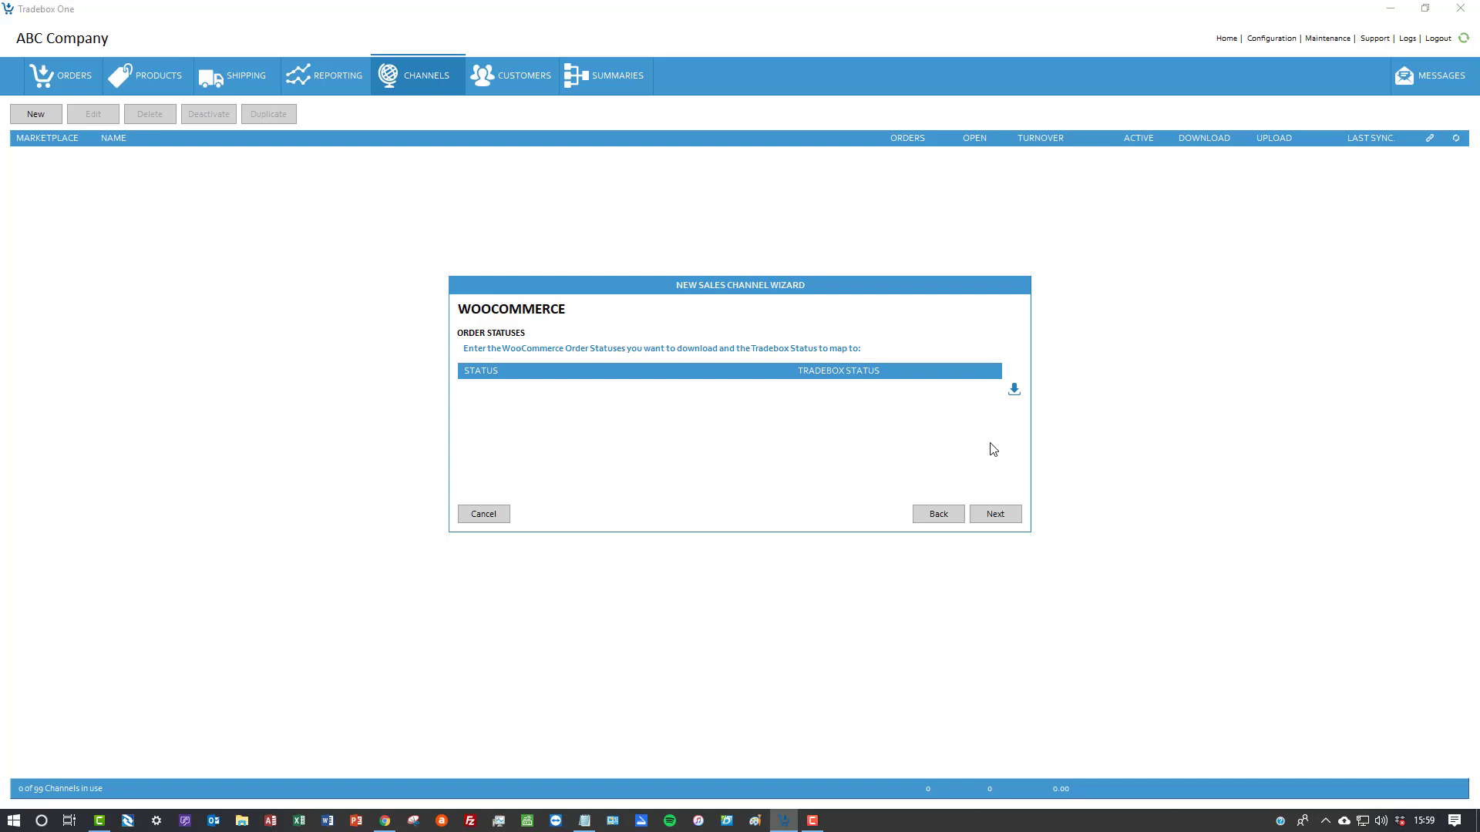
left_click(1013, 390)
left_click(1013, 390)
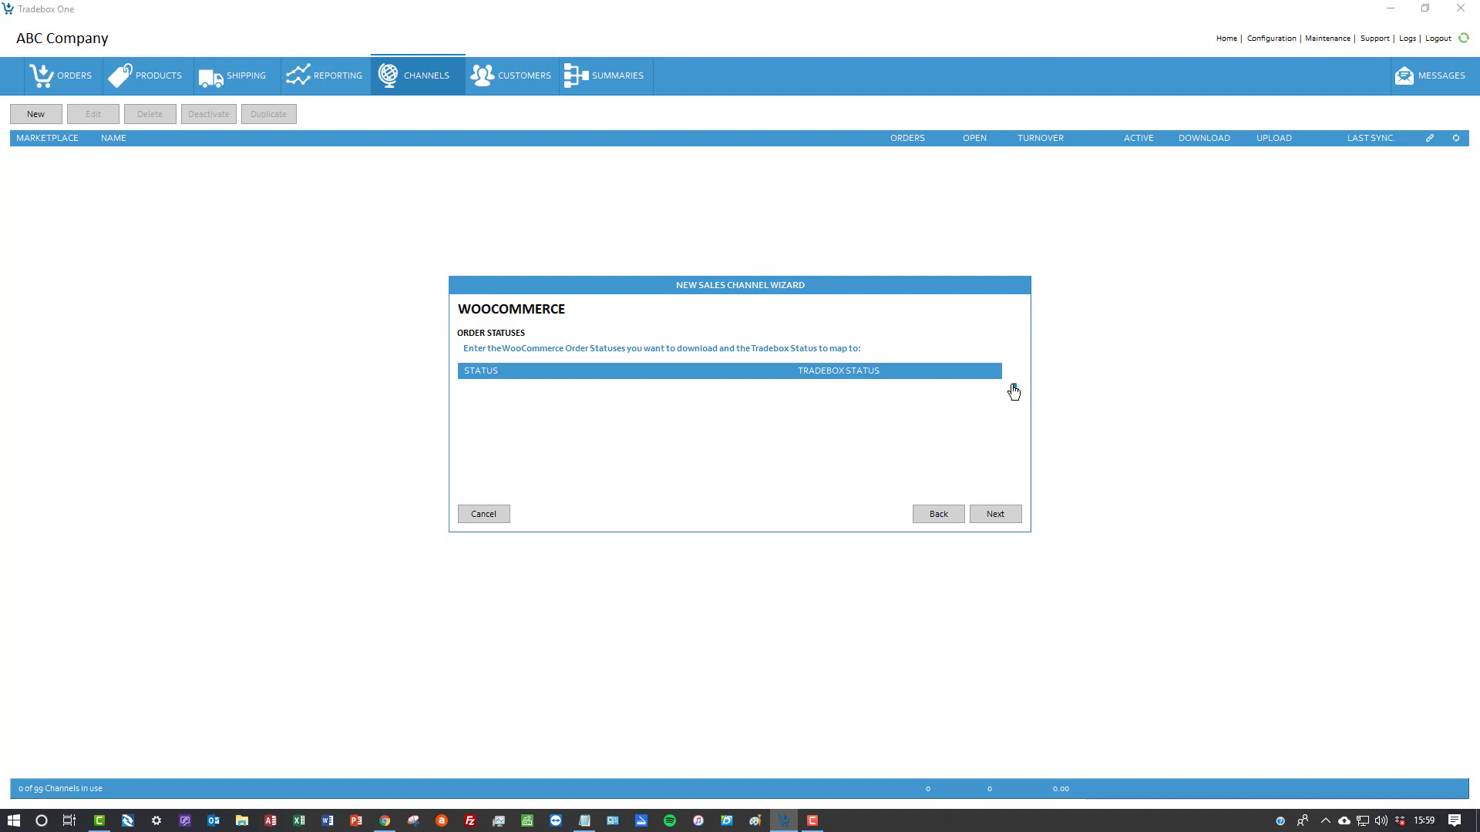
left_click(797, 454)
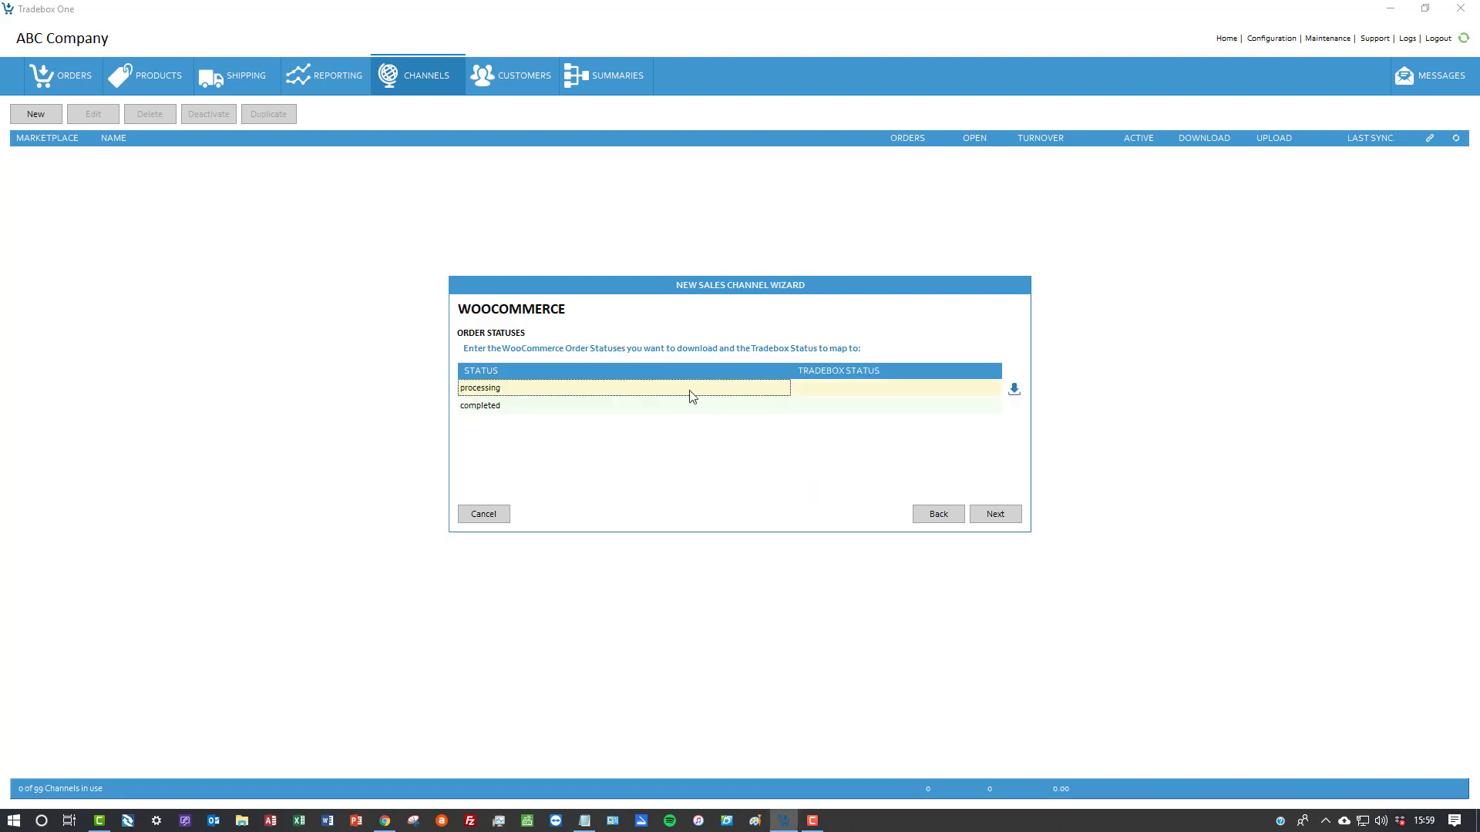
- Map processing to Paid and completed to Completed, then continue to product details
left_click(632, 411)
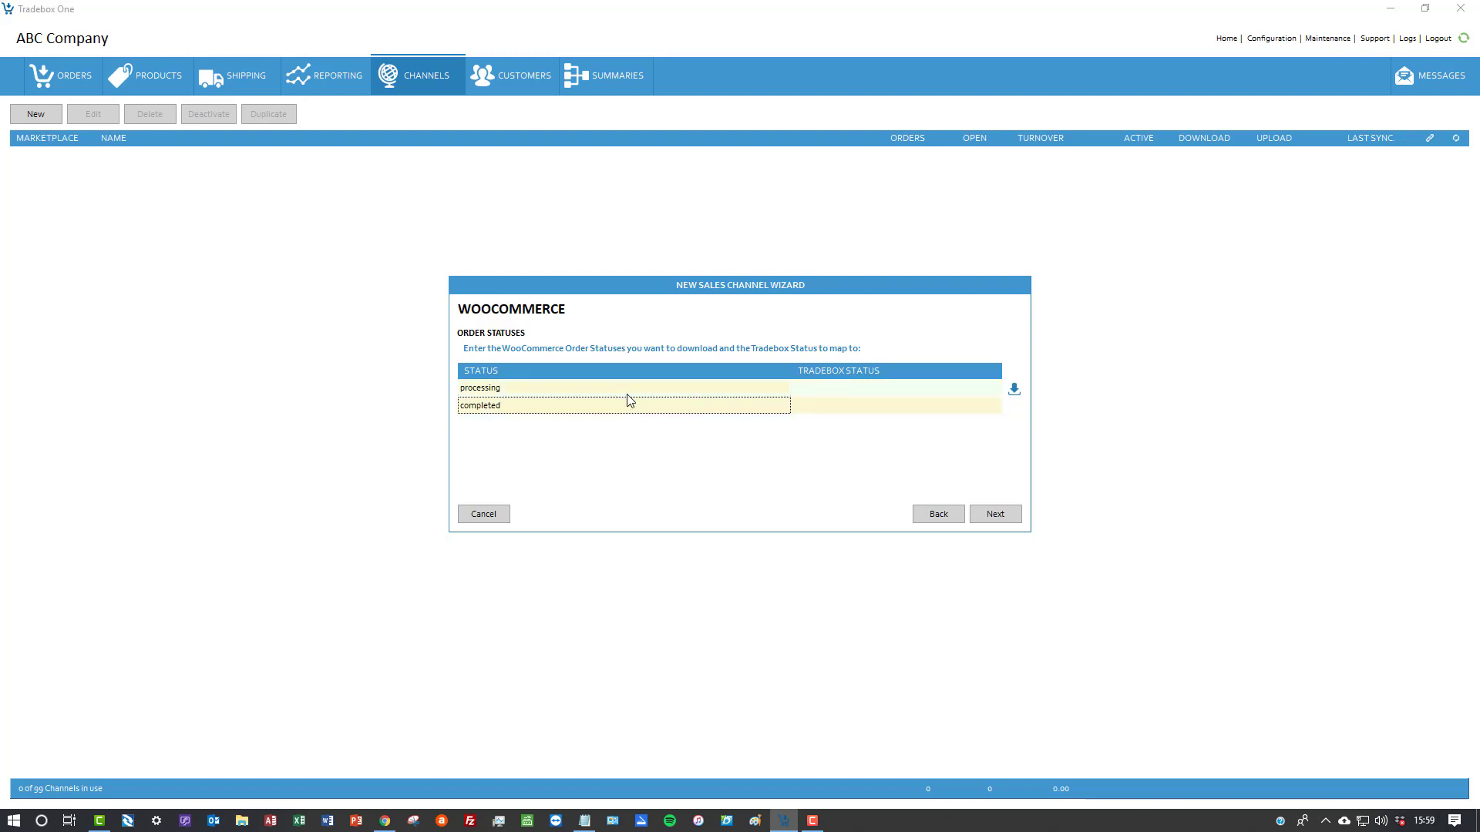
left_click(702, 390)
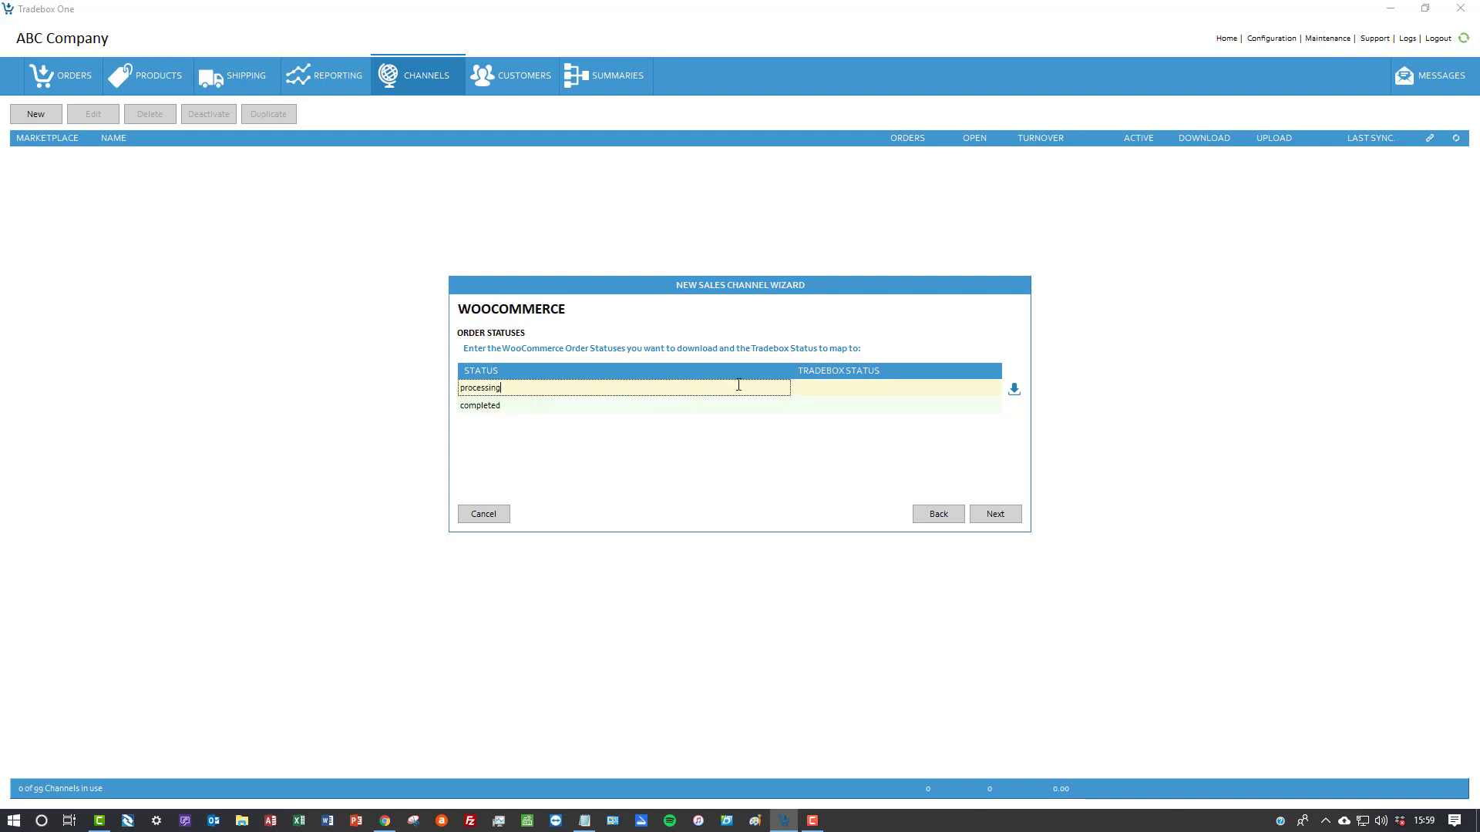
left_click(832, 389)
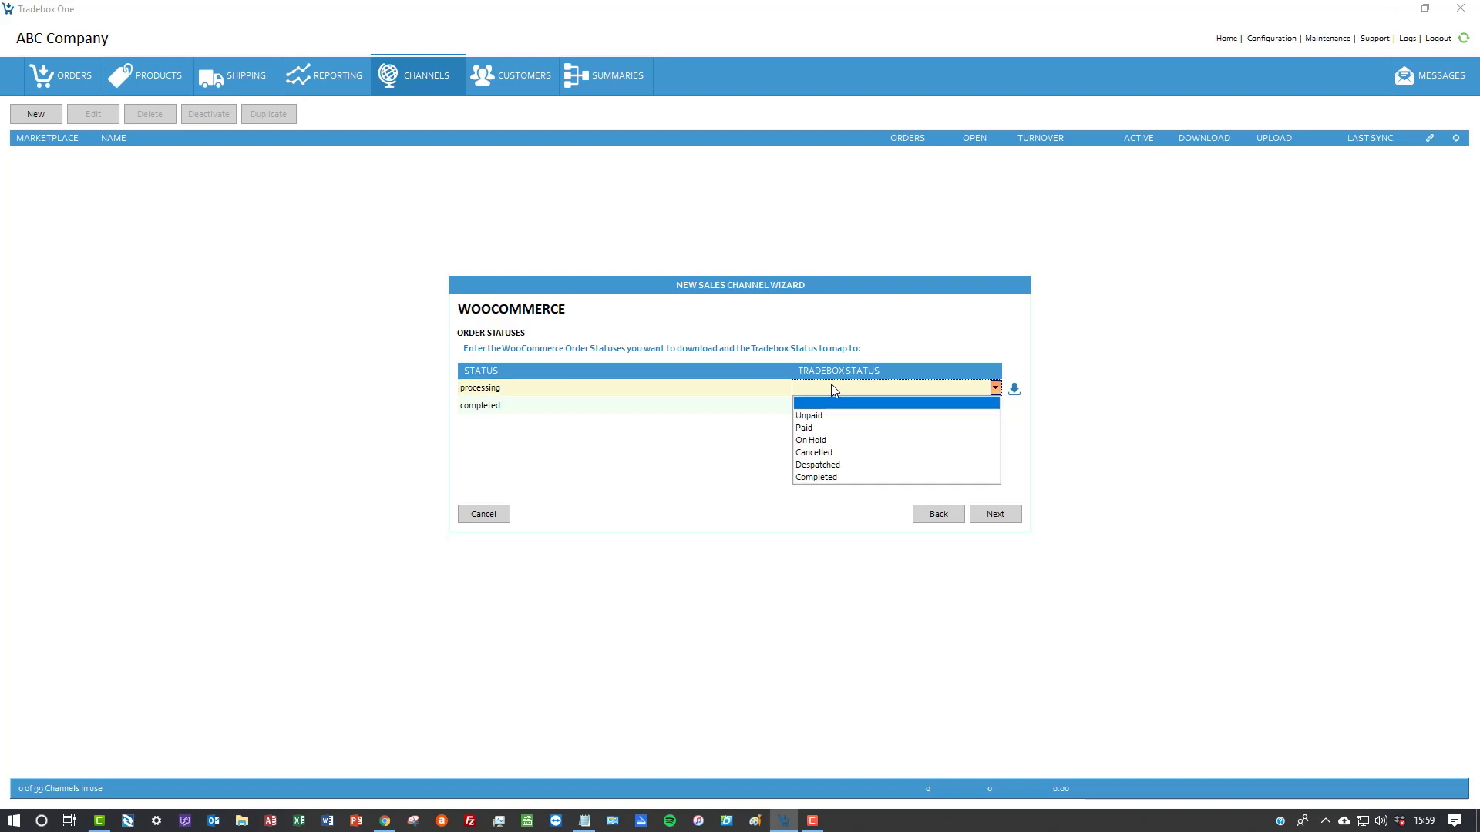
left_click(829, 428)
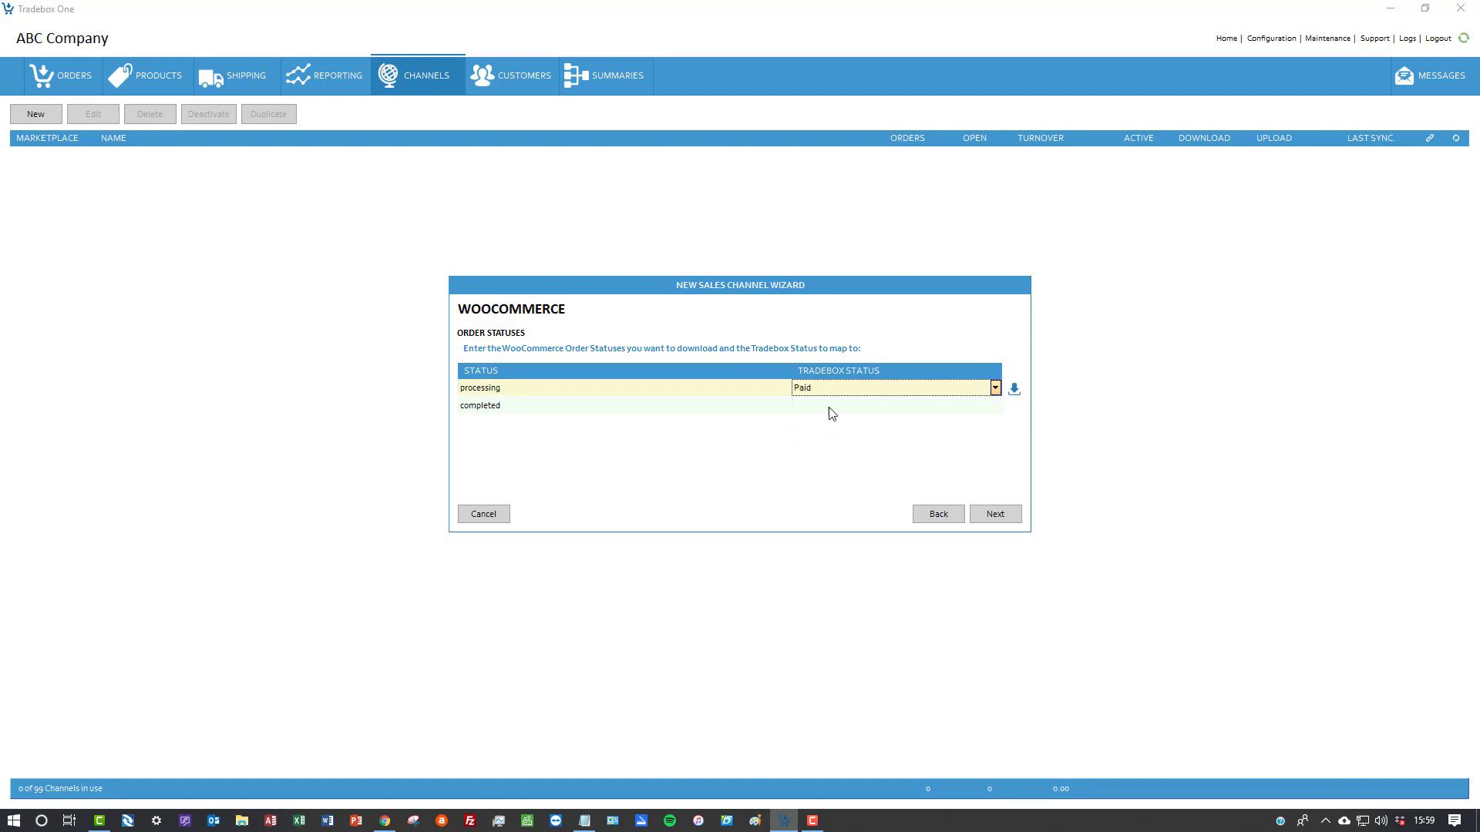
left_click(829, 408)
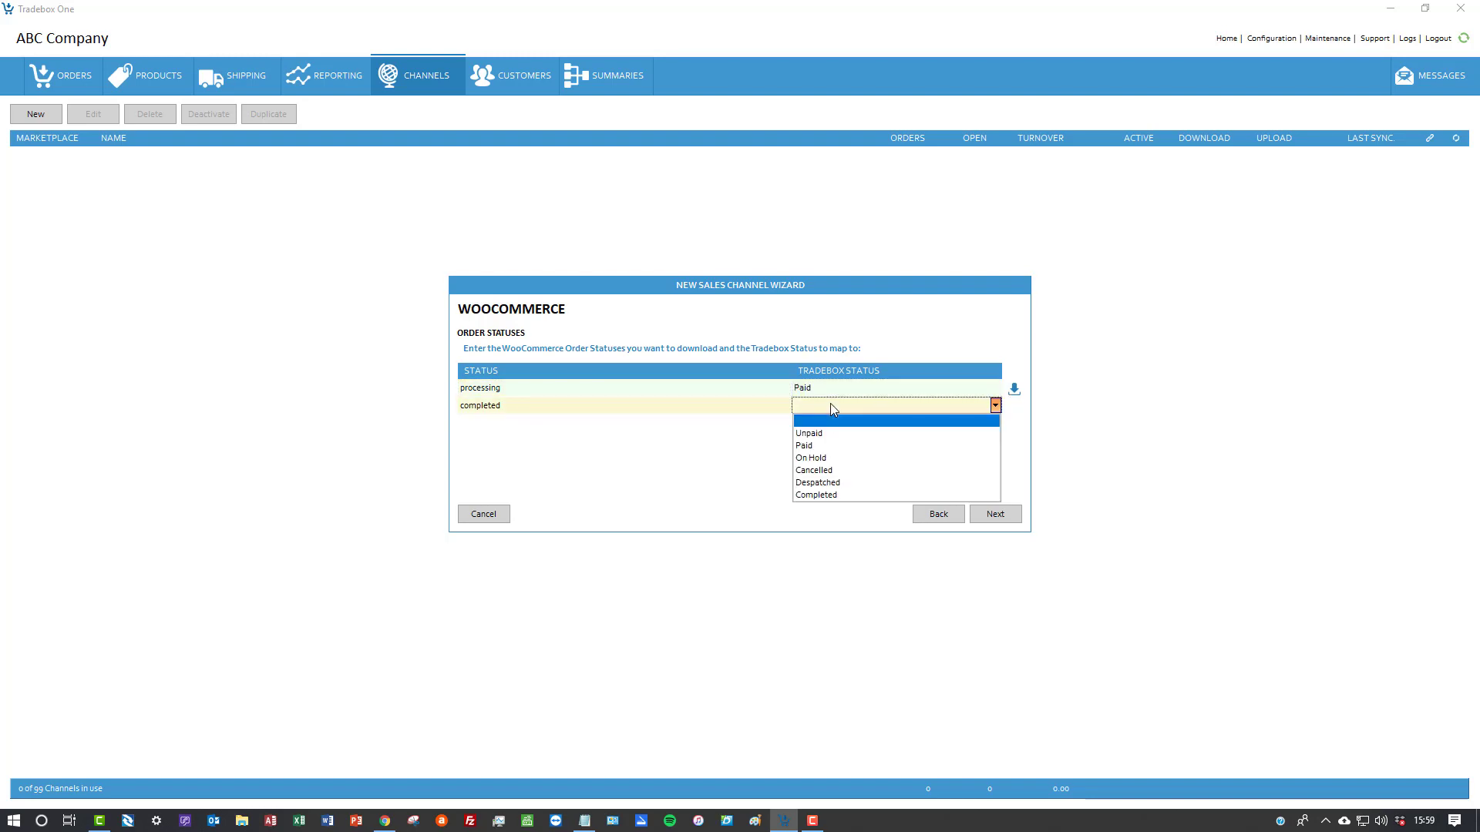
left_click(836, 496)
left_click(1000, 518)
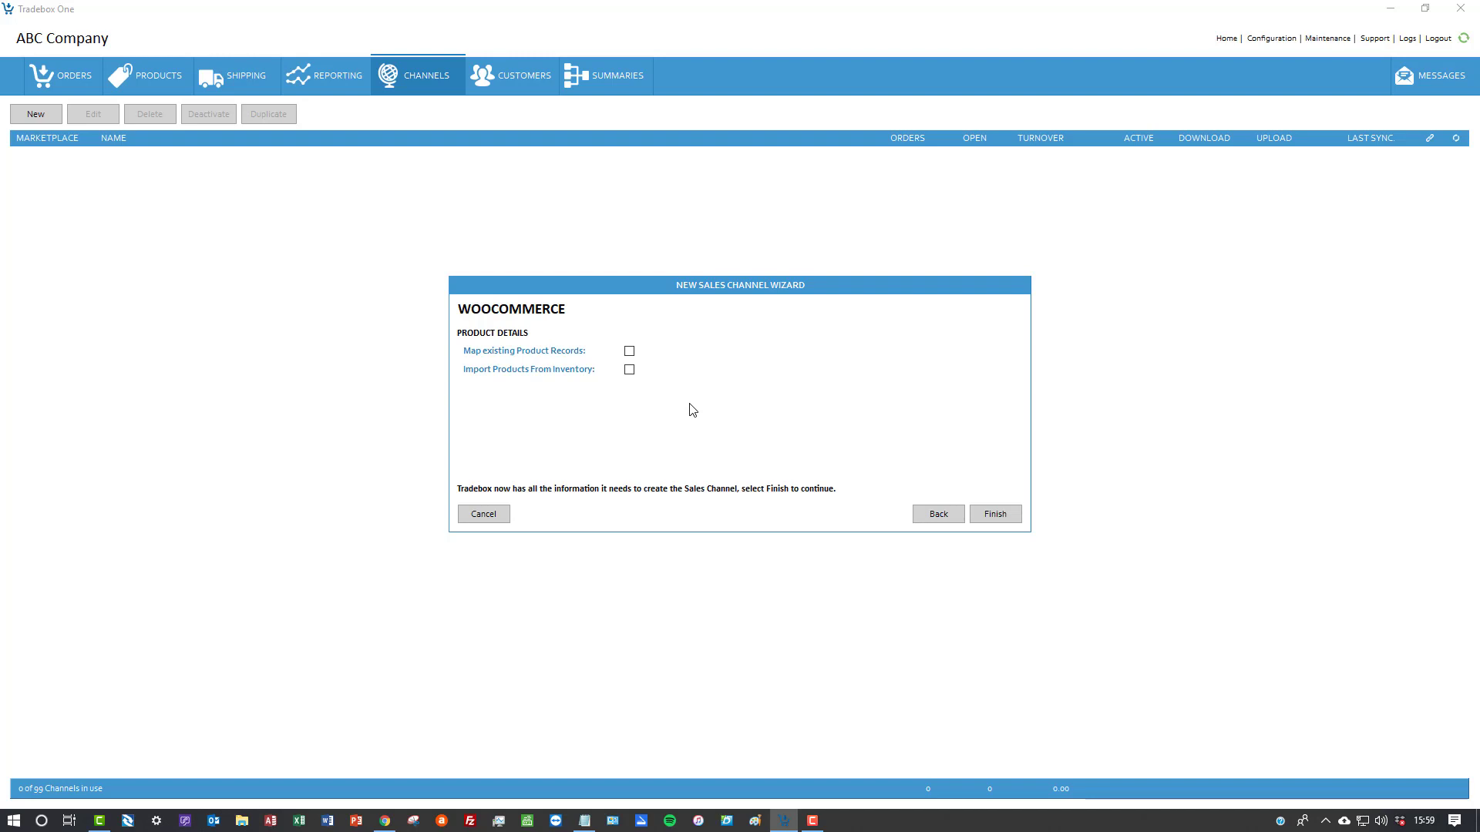
- Finish the Woocommerce channel with Import Products From Inventory ticked
left_click(629, 369)
left_click(1000, 521)
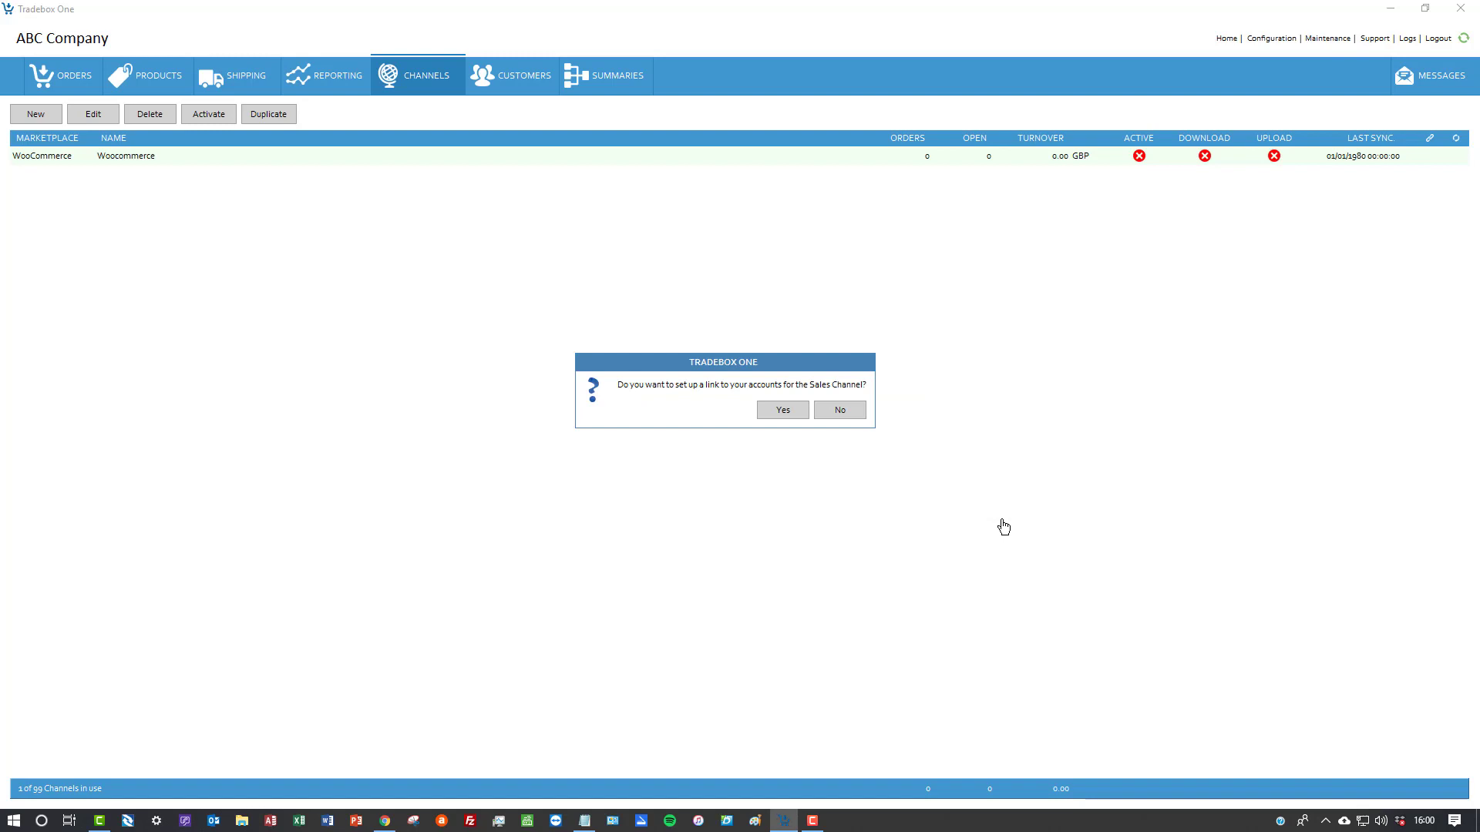
- Decline linking accounts, then review the Woocommerce channel's status mappings and accounts settings
left_click(840, 417)
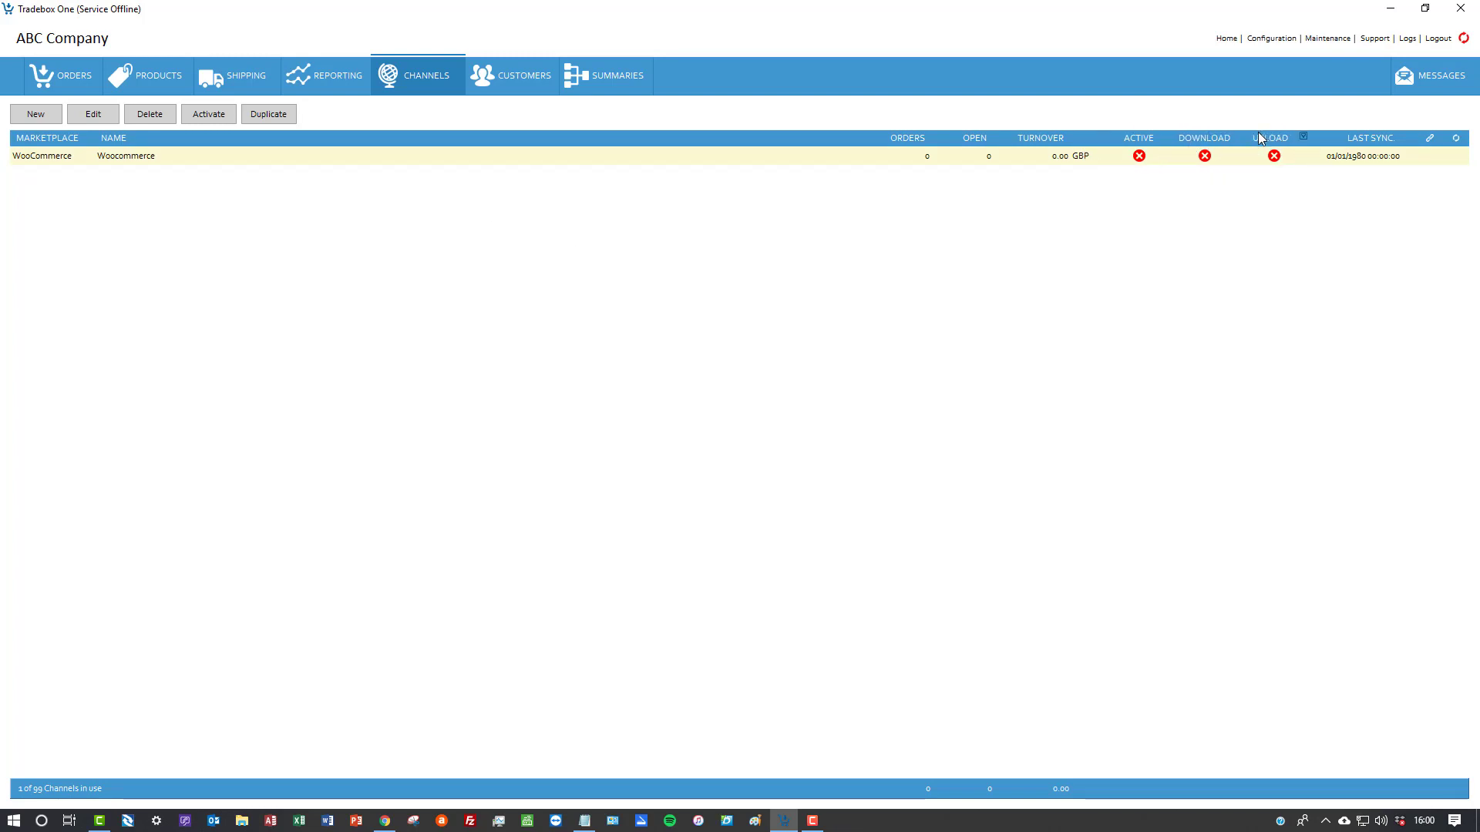
double_click(475, 158)
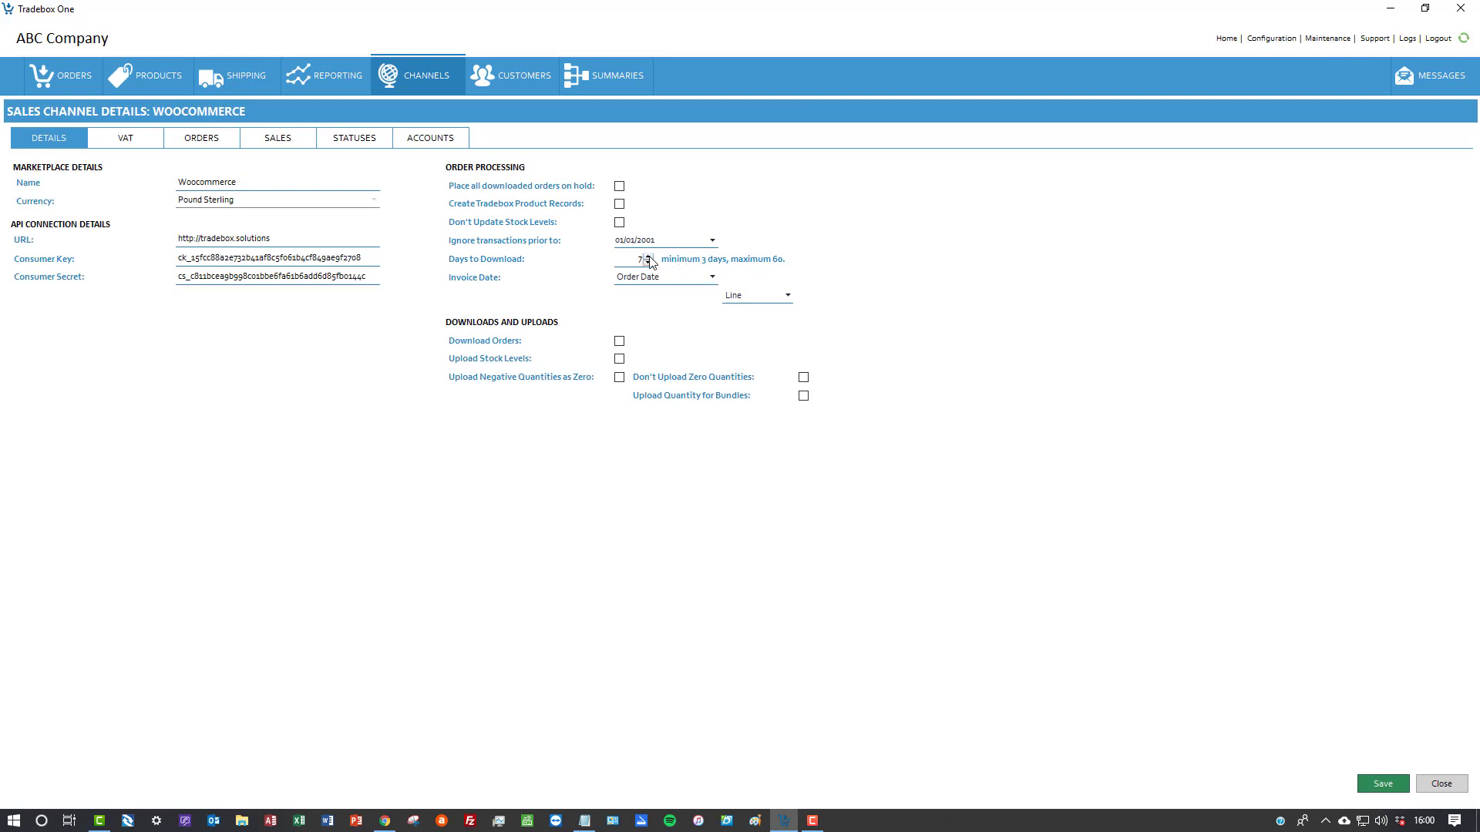
left_click(355, 140)
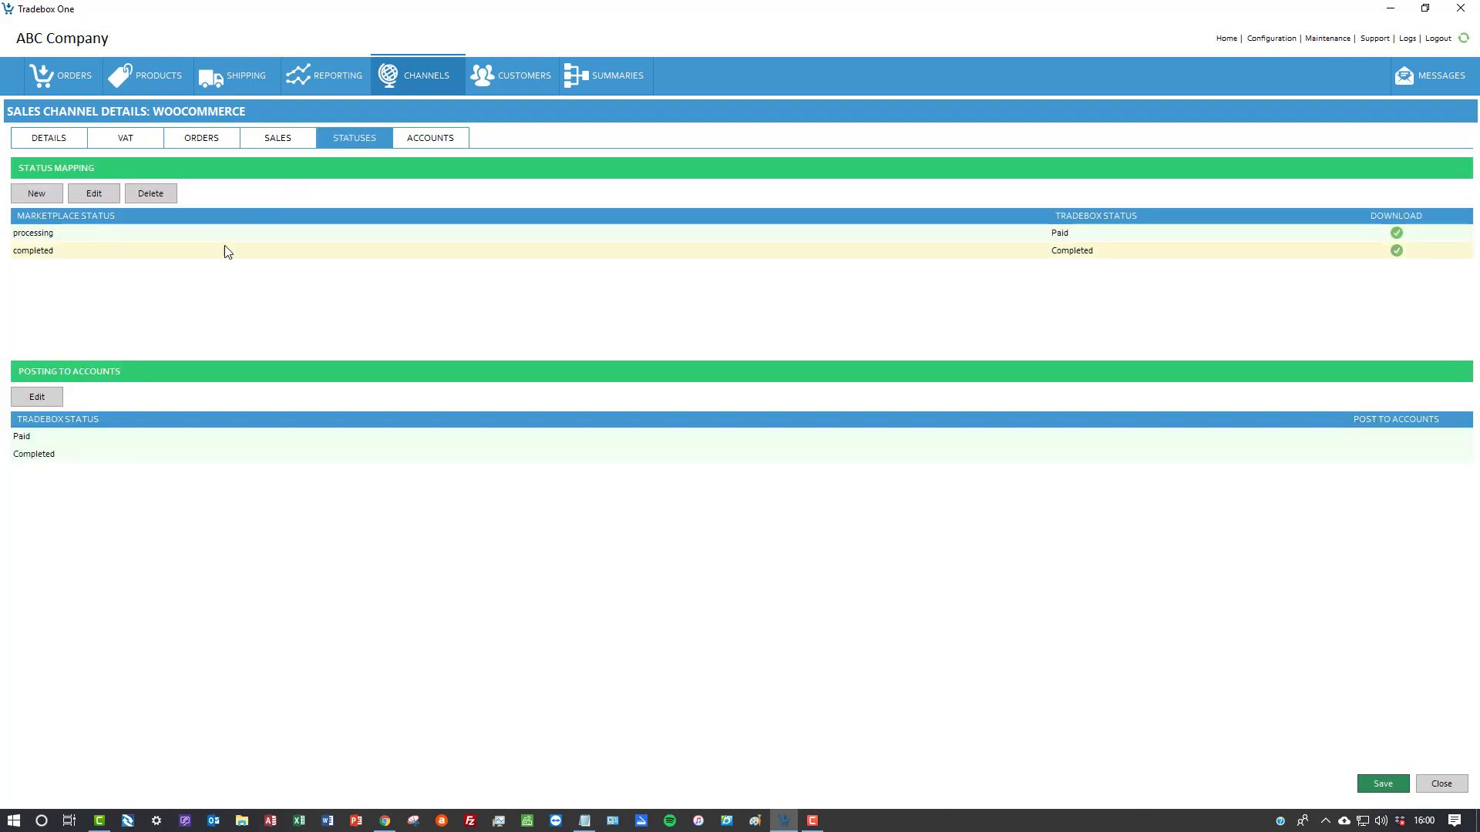
left_click(425, 142)
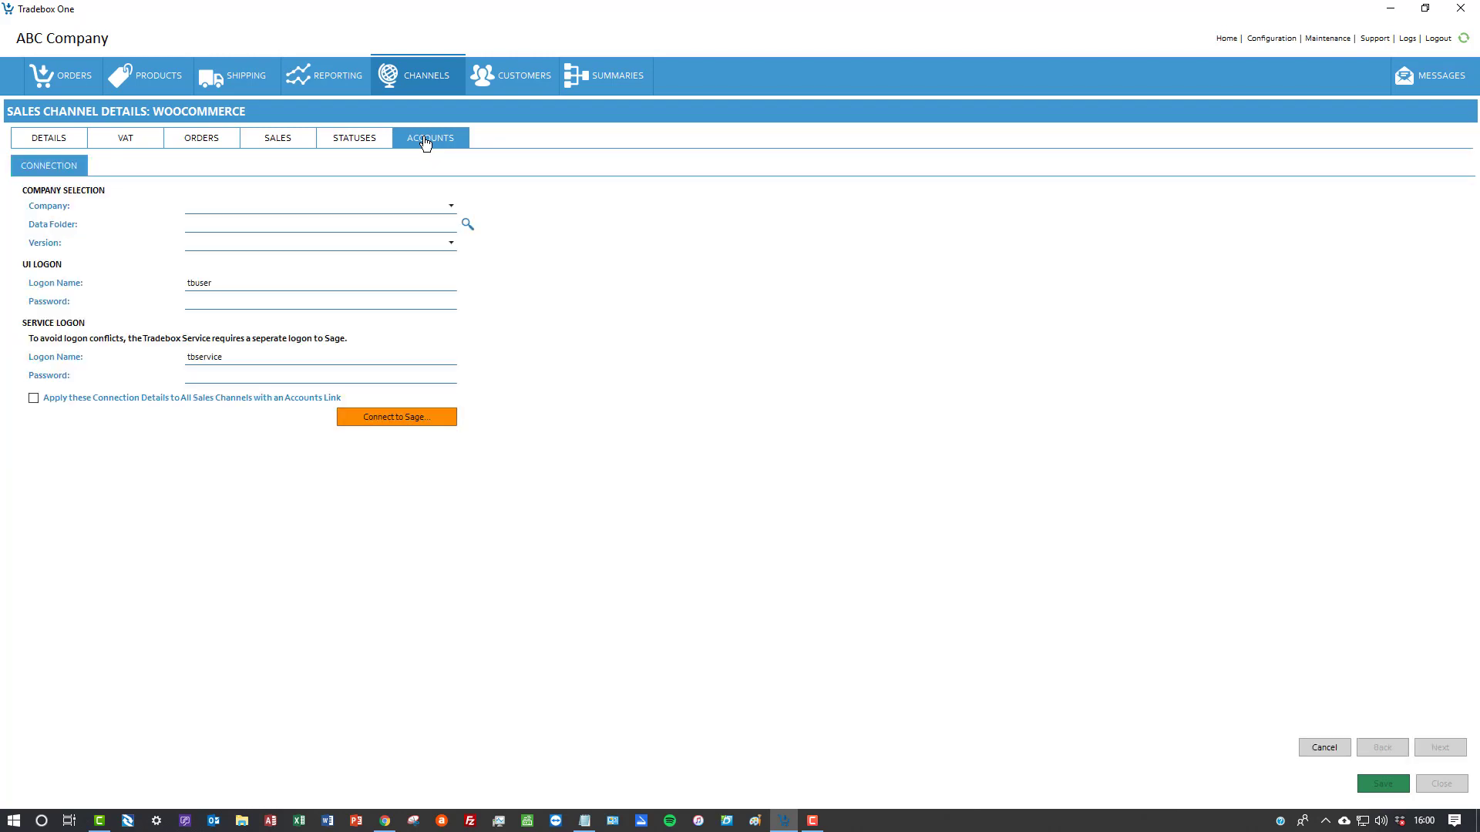
- Cancel the accounts link setup and close the channel details
left_click(1319, 749)
left_click(751, 407)
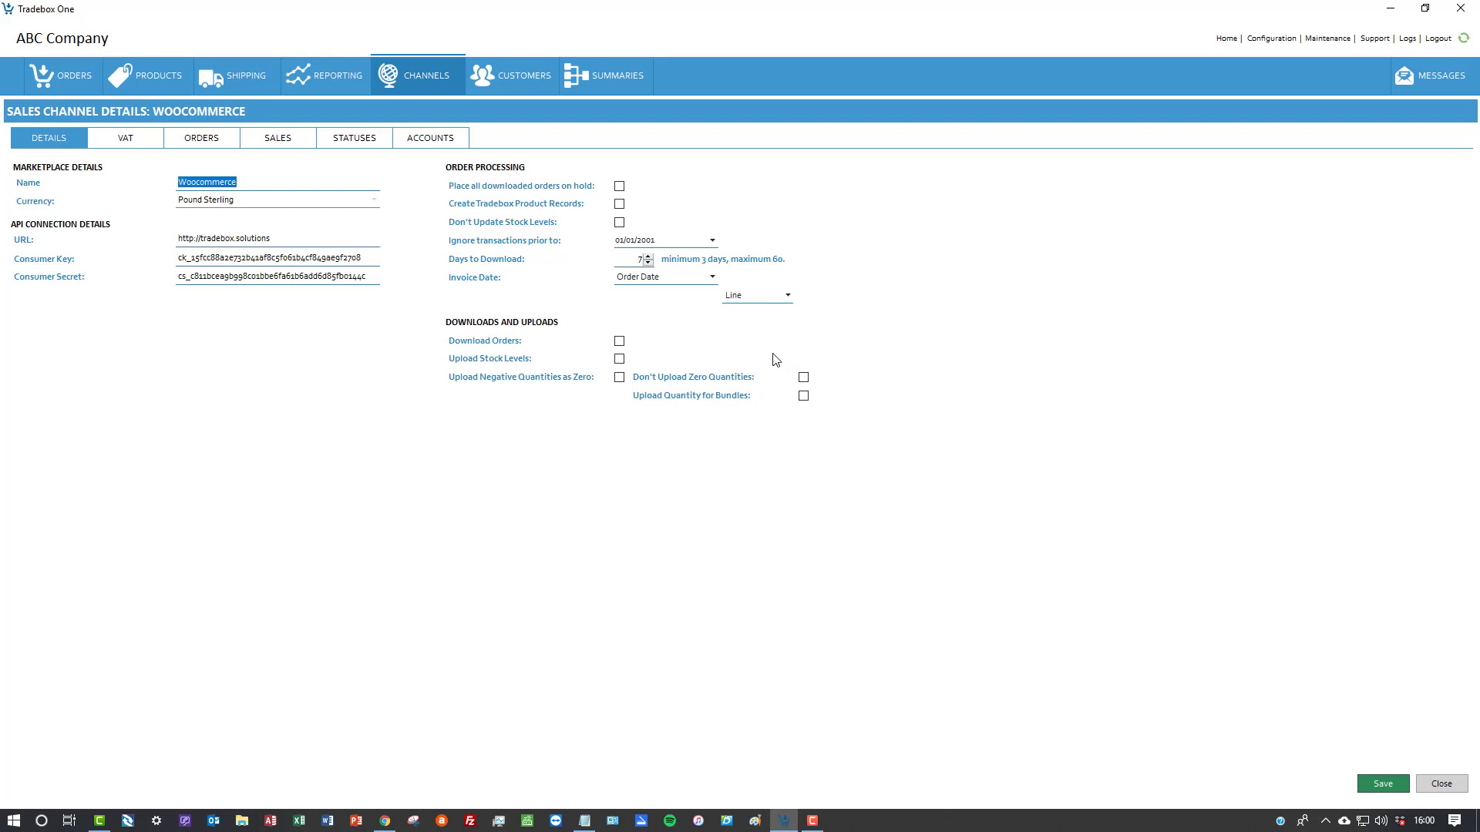
left_click(1420, 790)
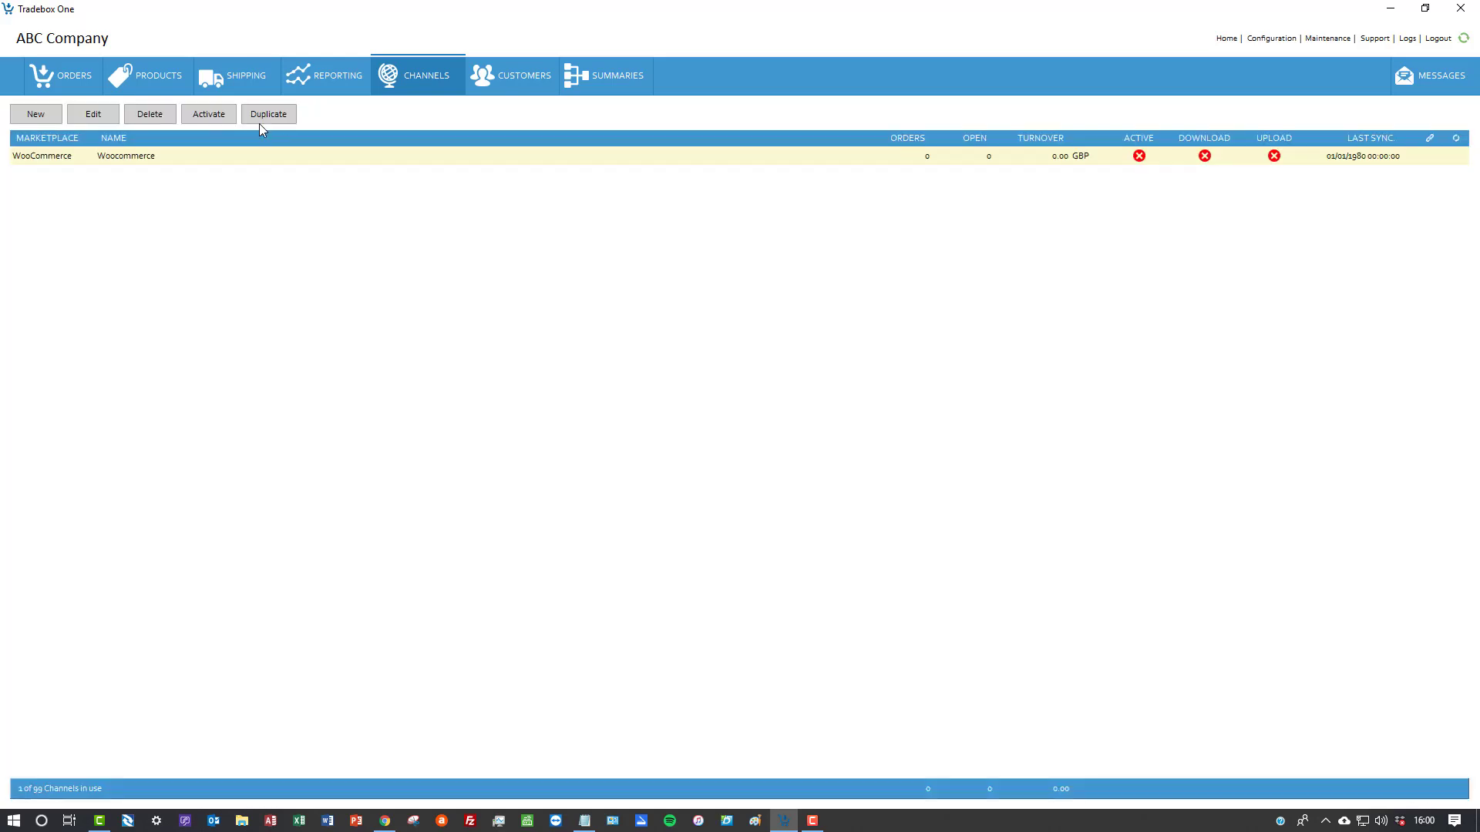
- Activate the Woocommerce channel and save it with Upload Stock Levels turned on
left_click(210, 115)
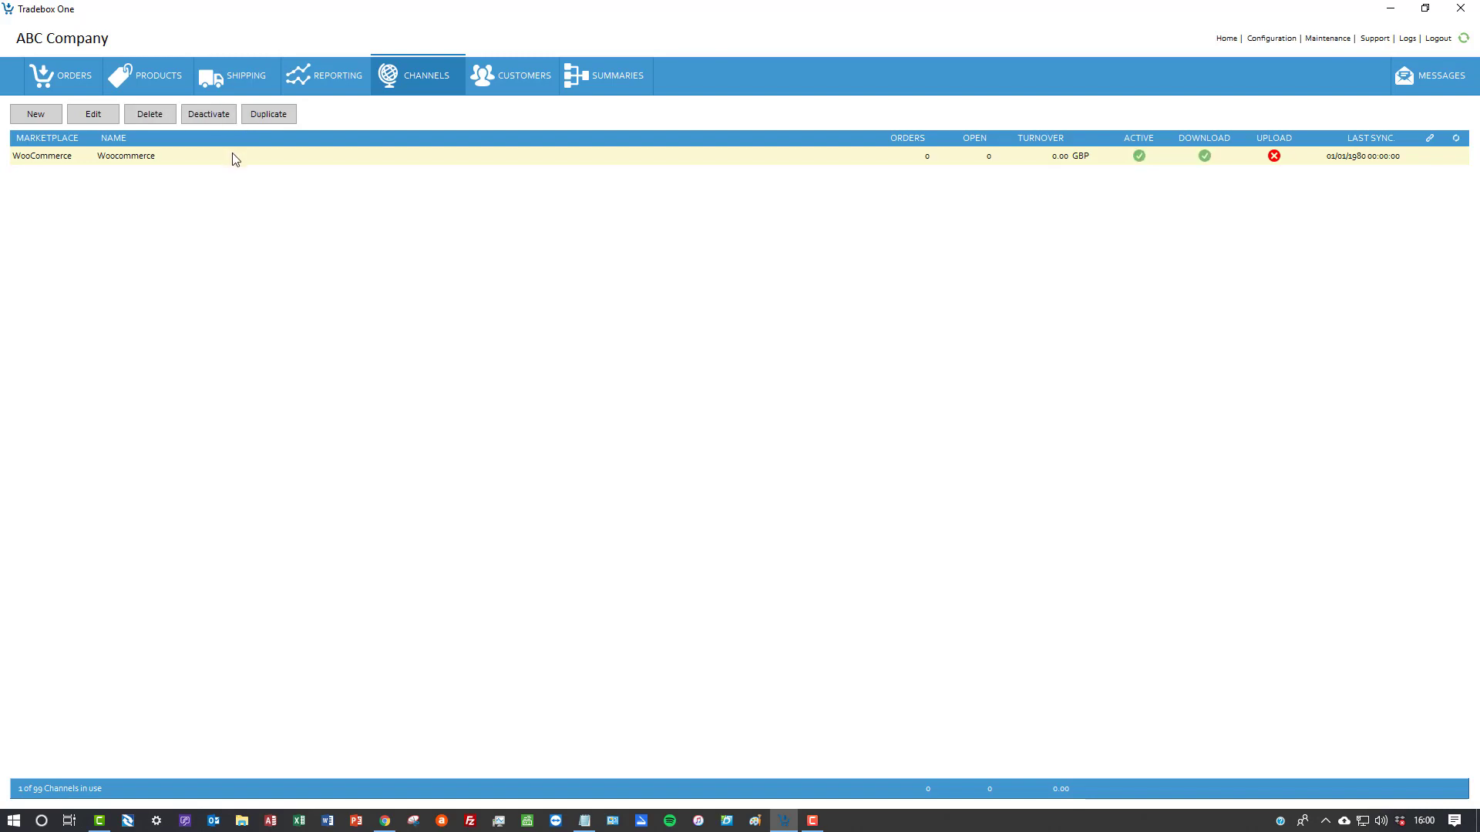
double_click(235, 160)
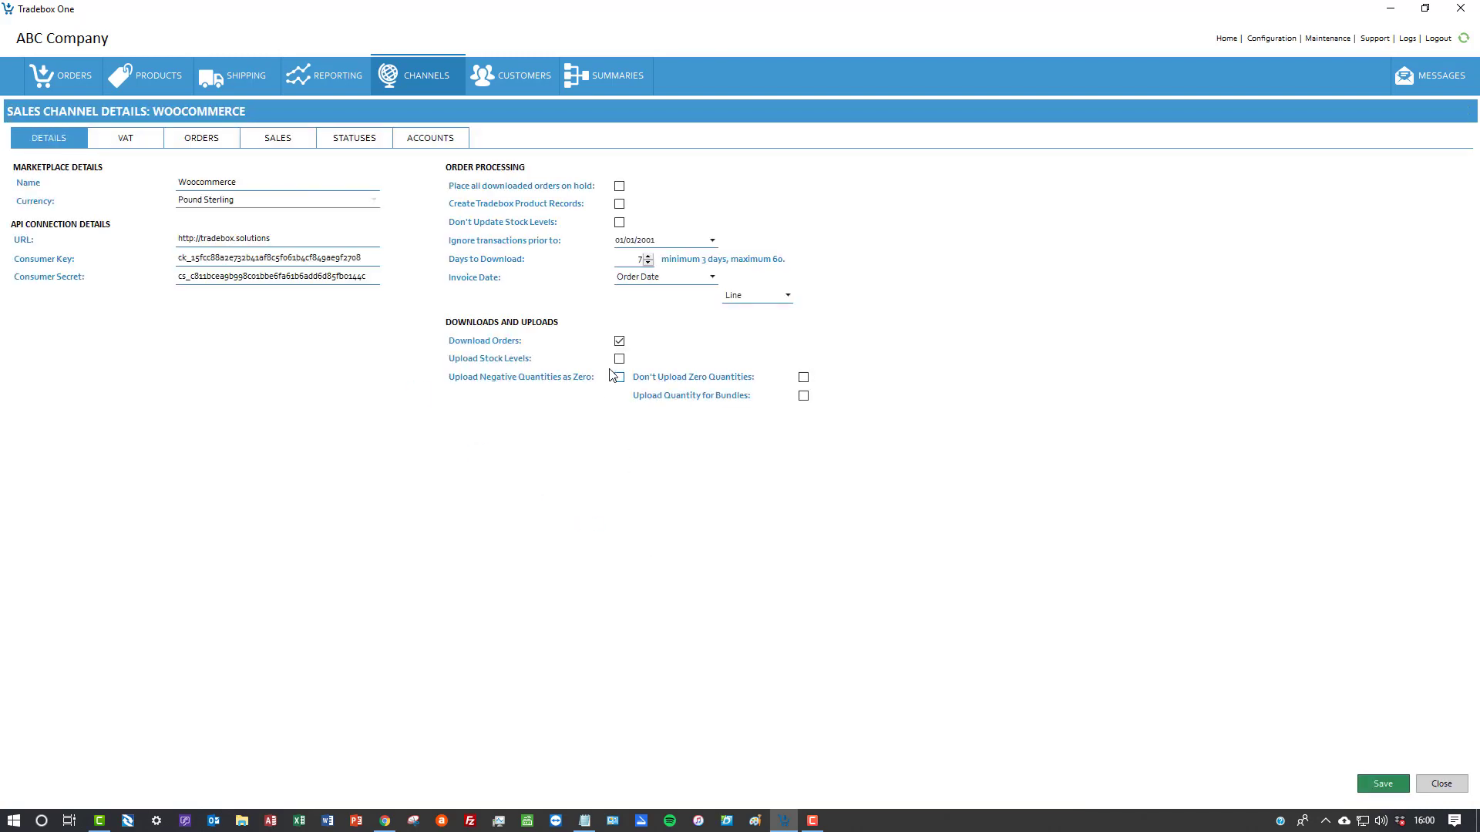
left_click(619, 359)
left_click(806, 456)
left_click(1378, 784)
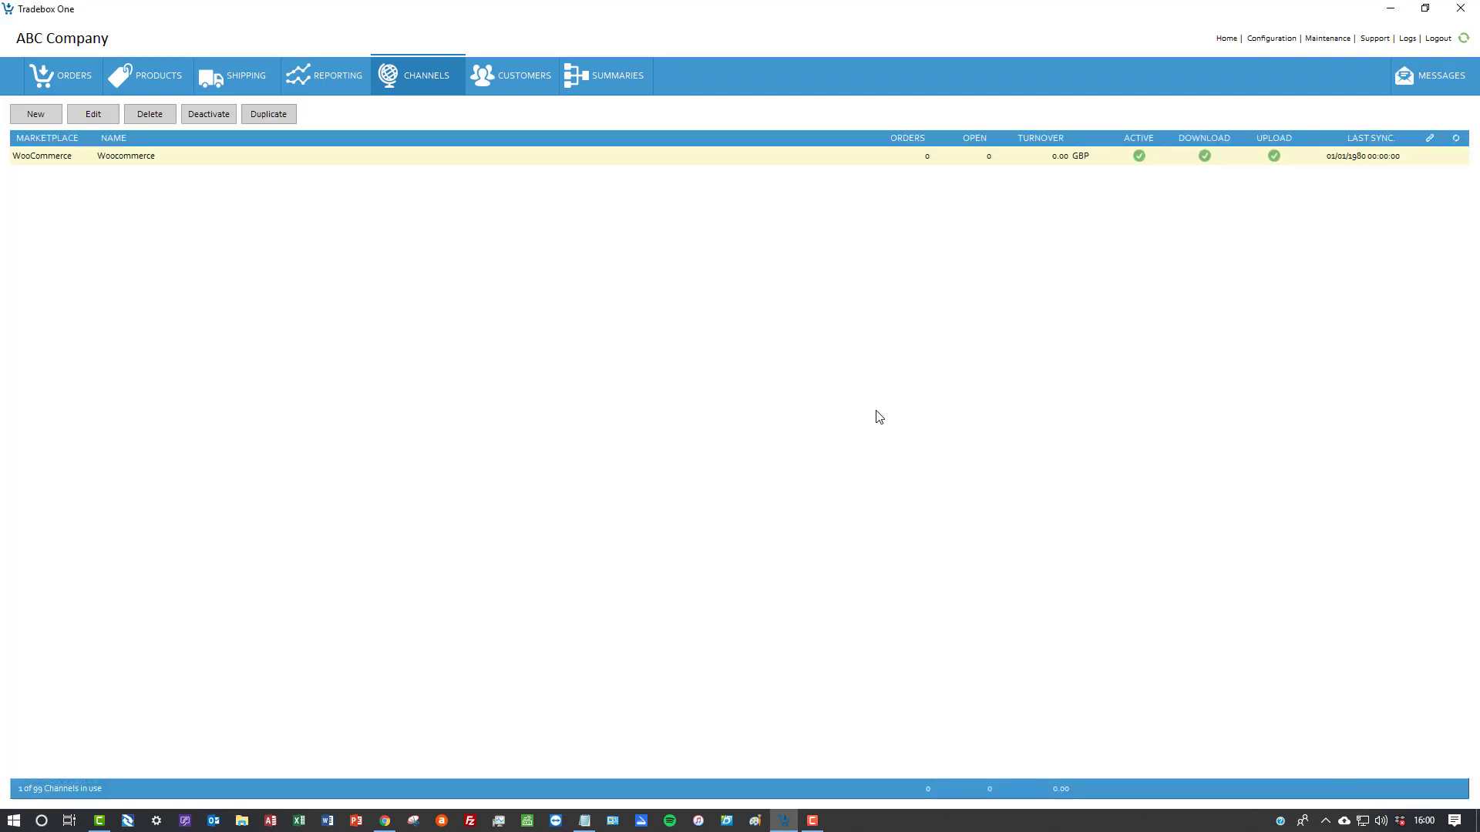
- Check the Process log for downloaded WooCommerce orders, then list the five orders
left_click(1325, 821)
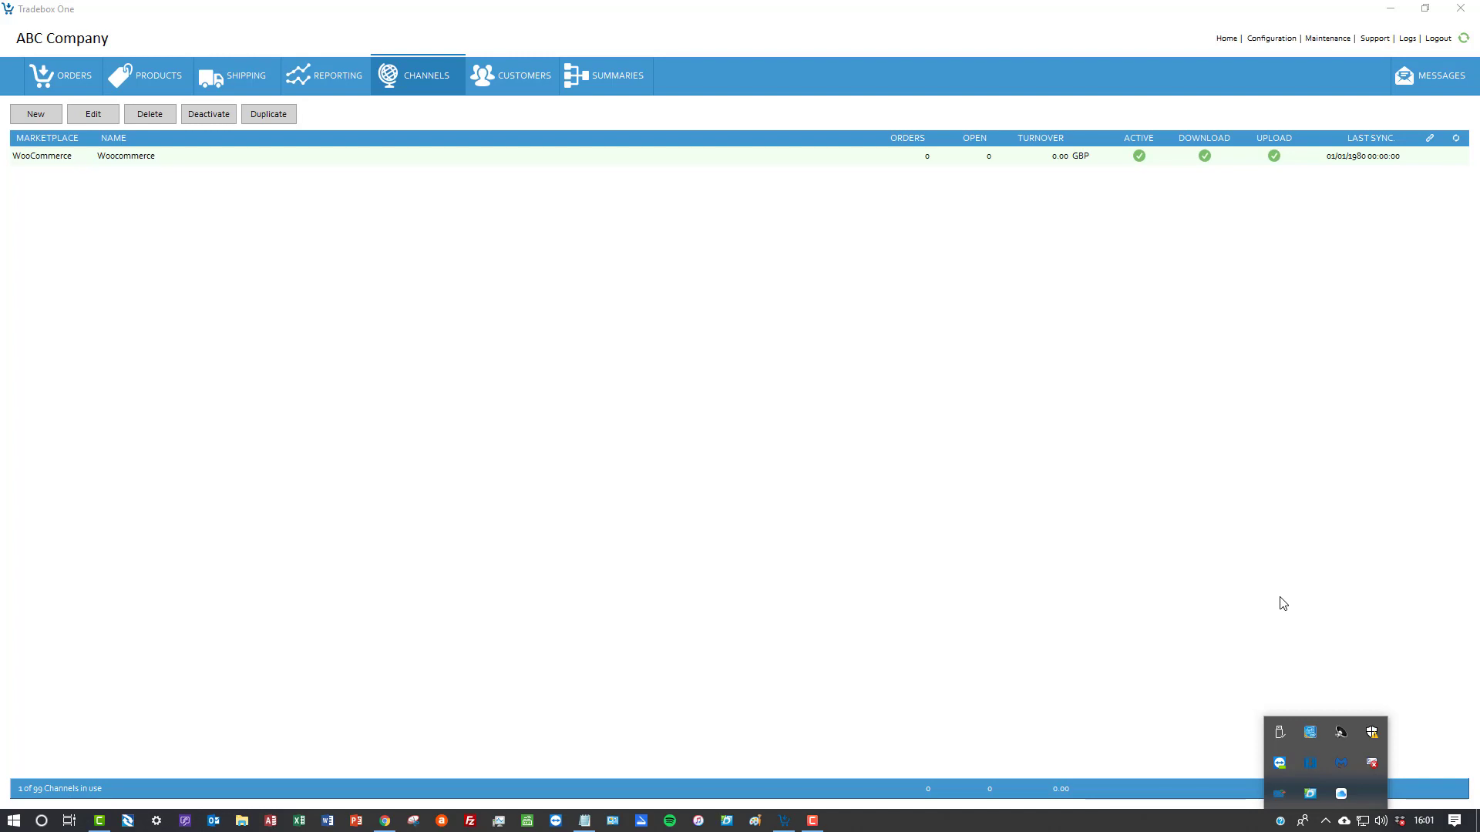
left_click(252, 163)
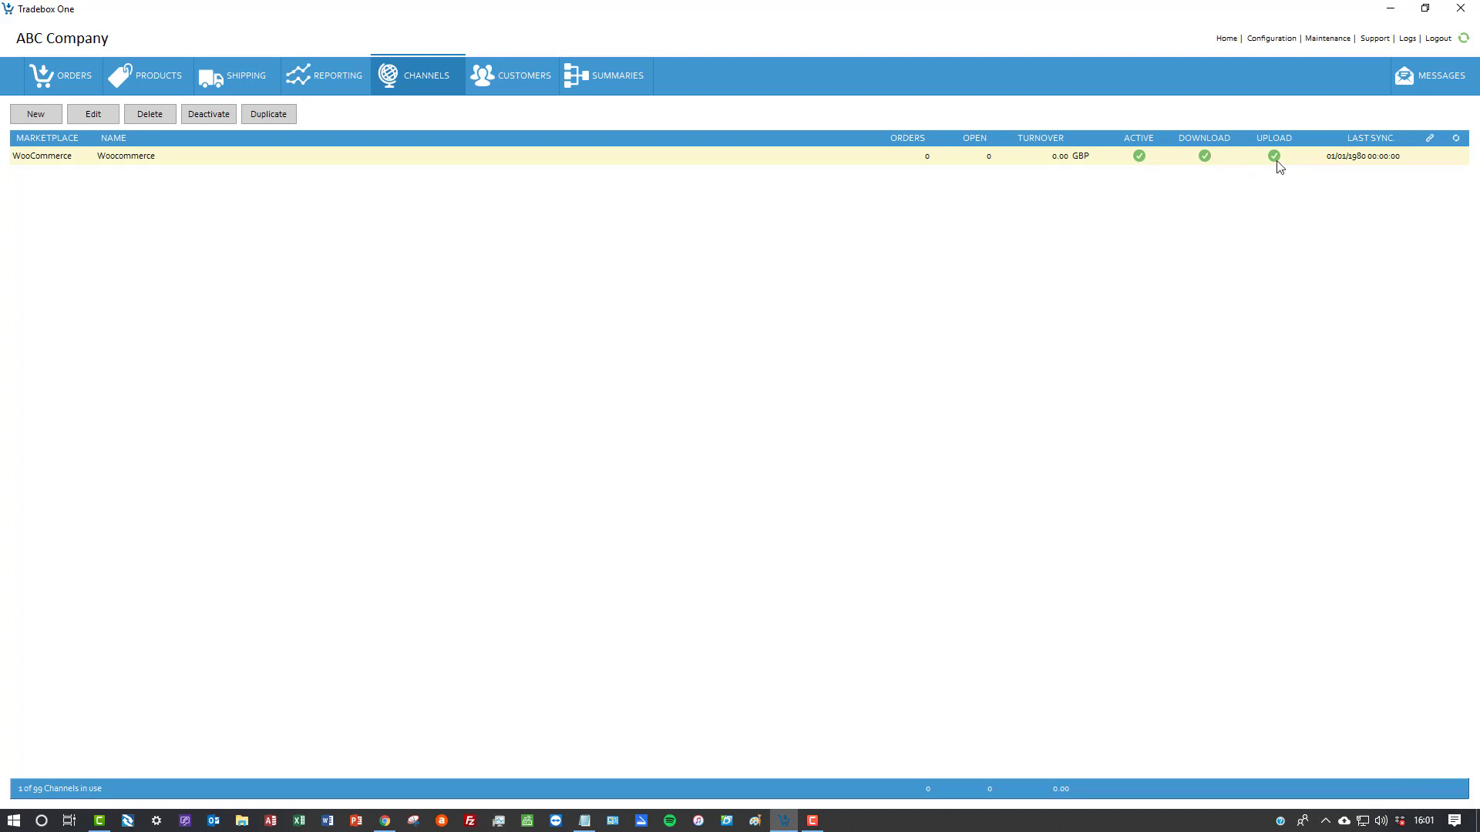
left_click(1408, 39)
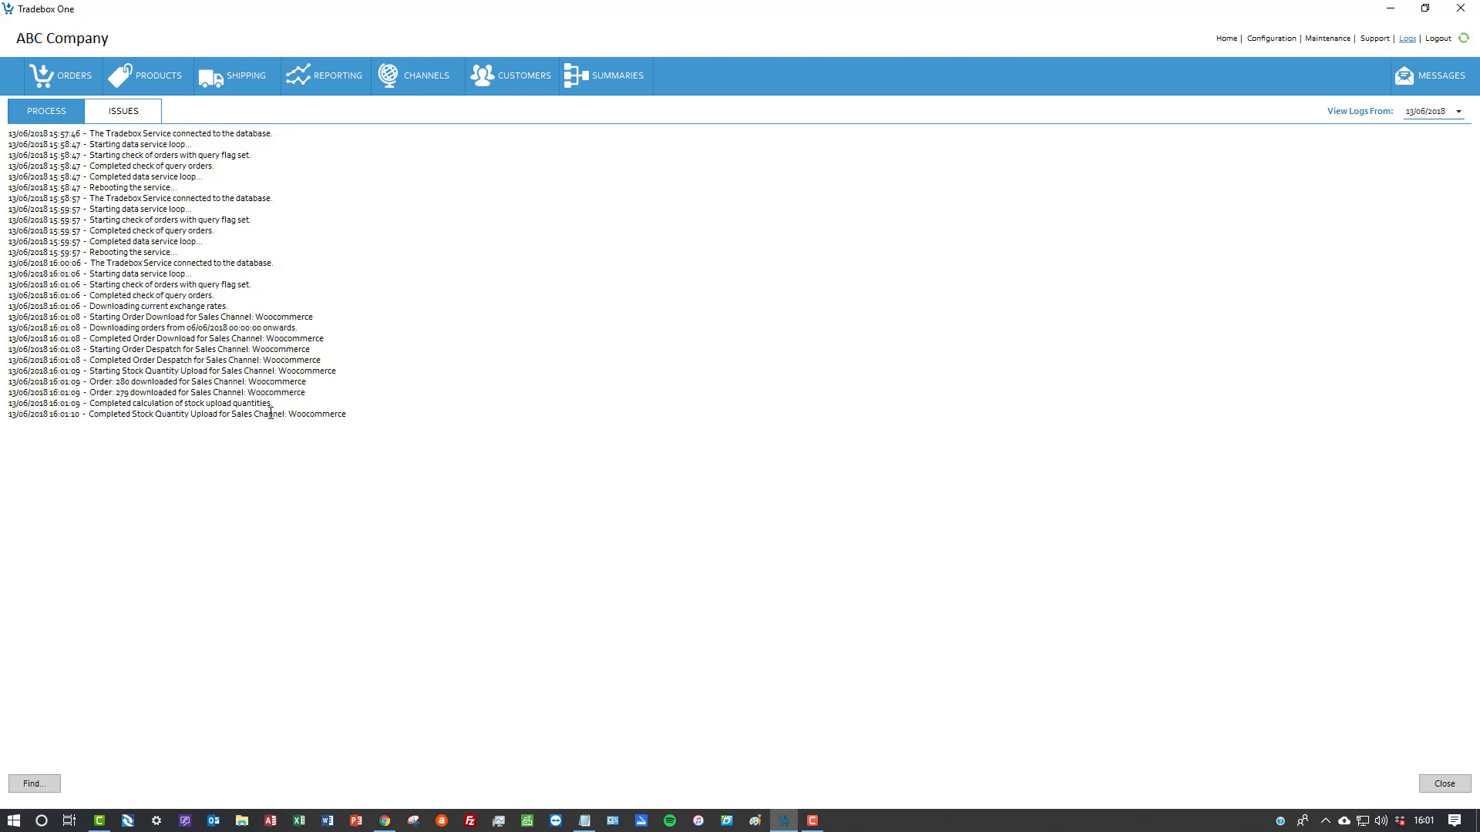
left_click(60, 78)
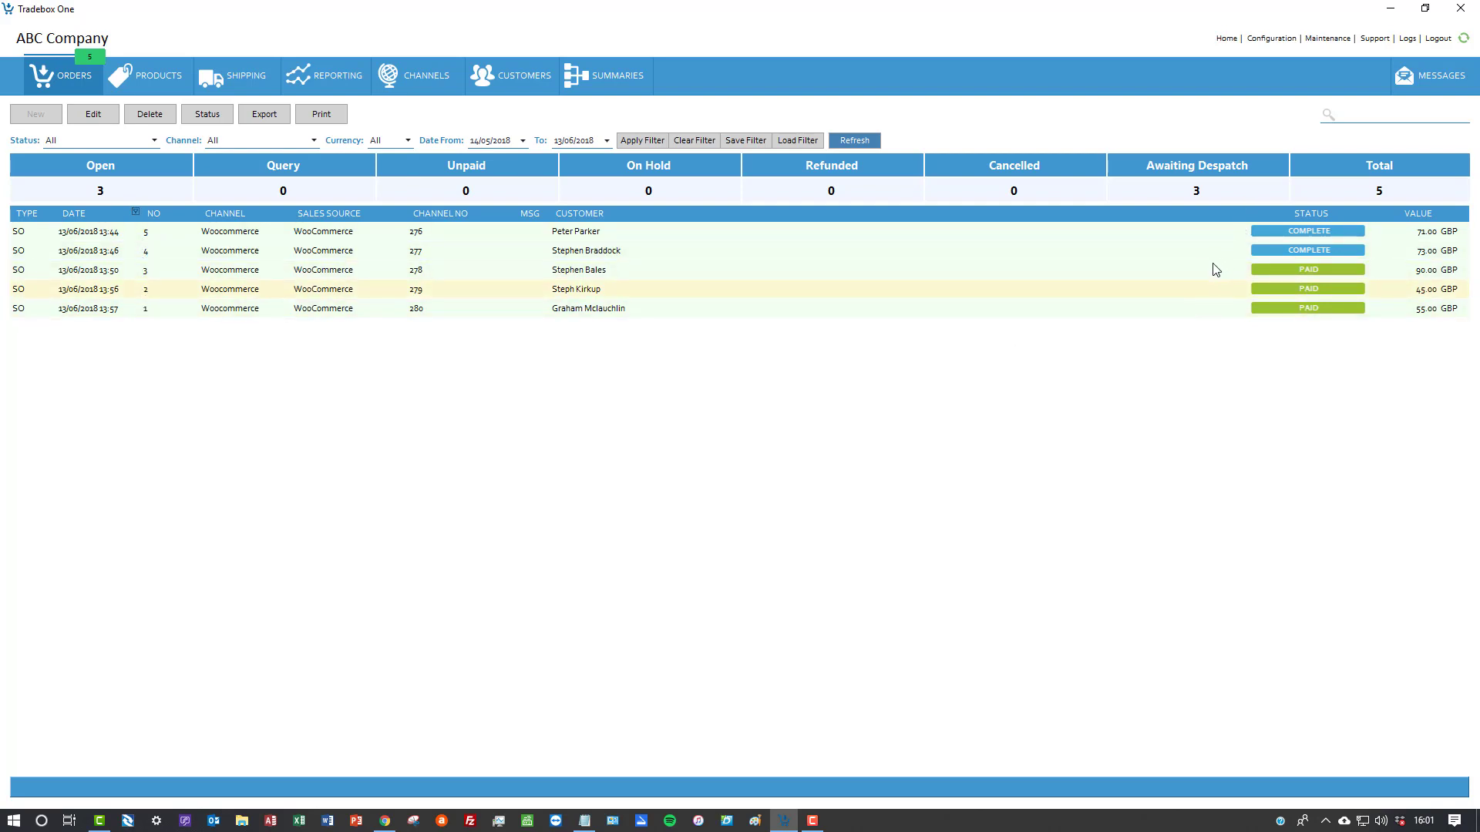
- Review product stock, then list the three paid orders awaiting despatch, worth £190.00
left_click(161, 85)
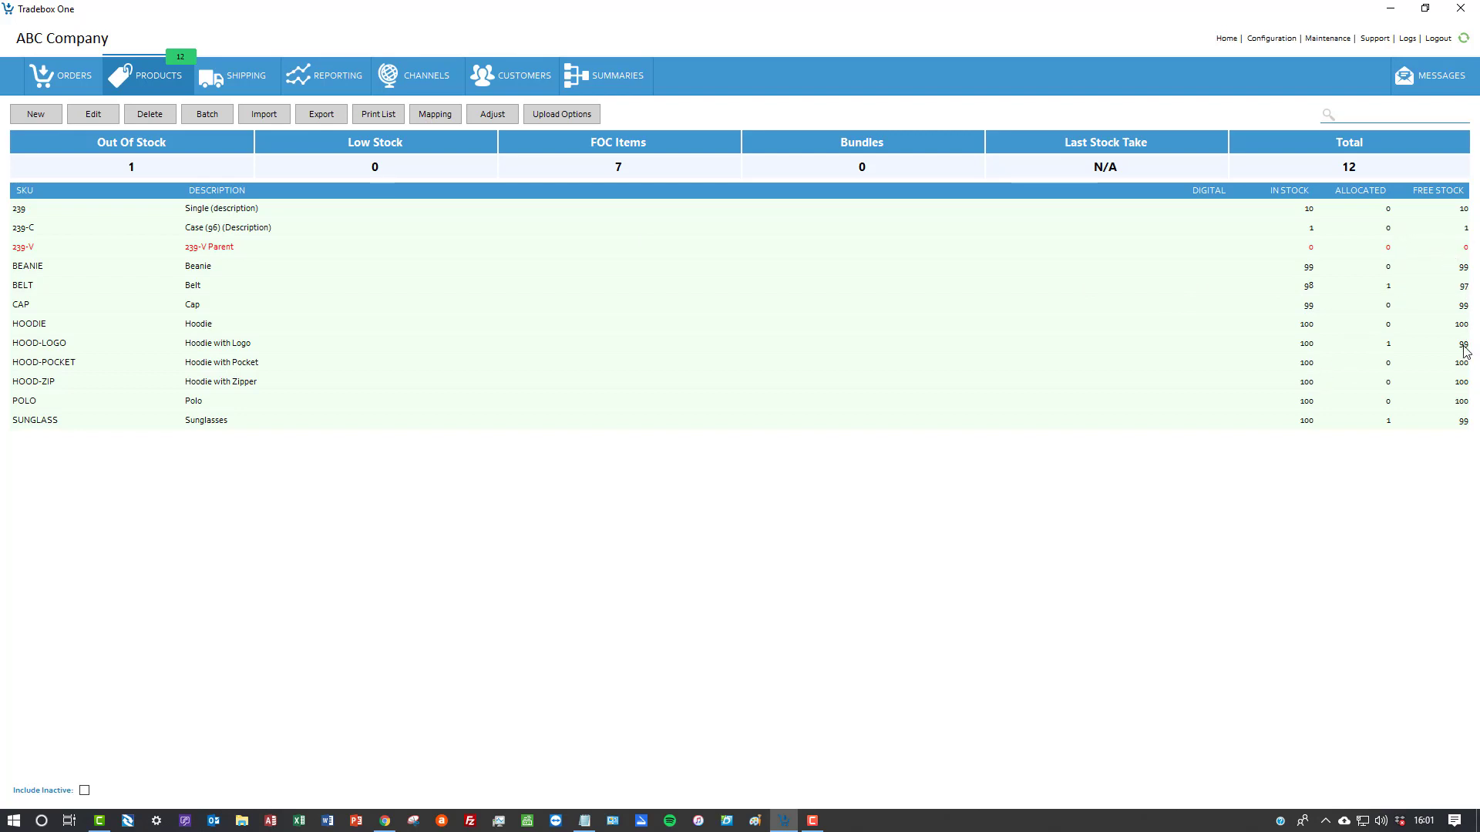
left_click(248, 77)
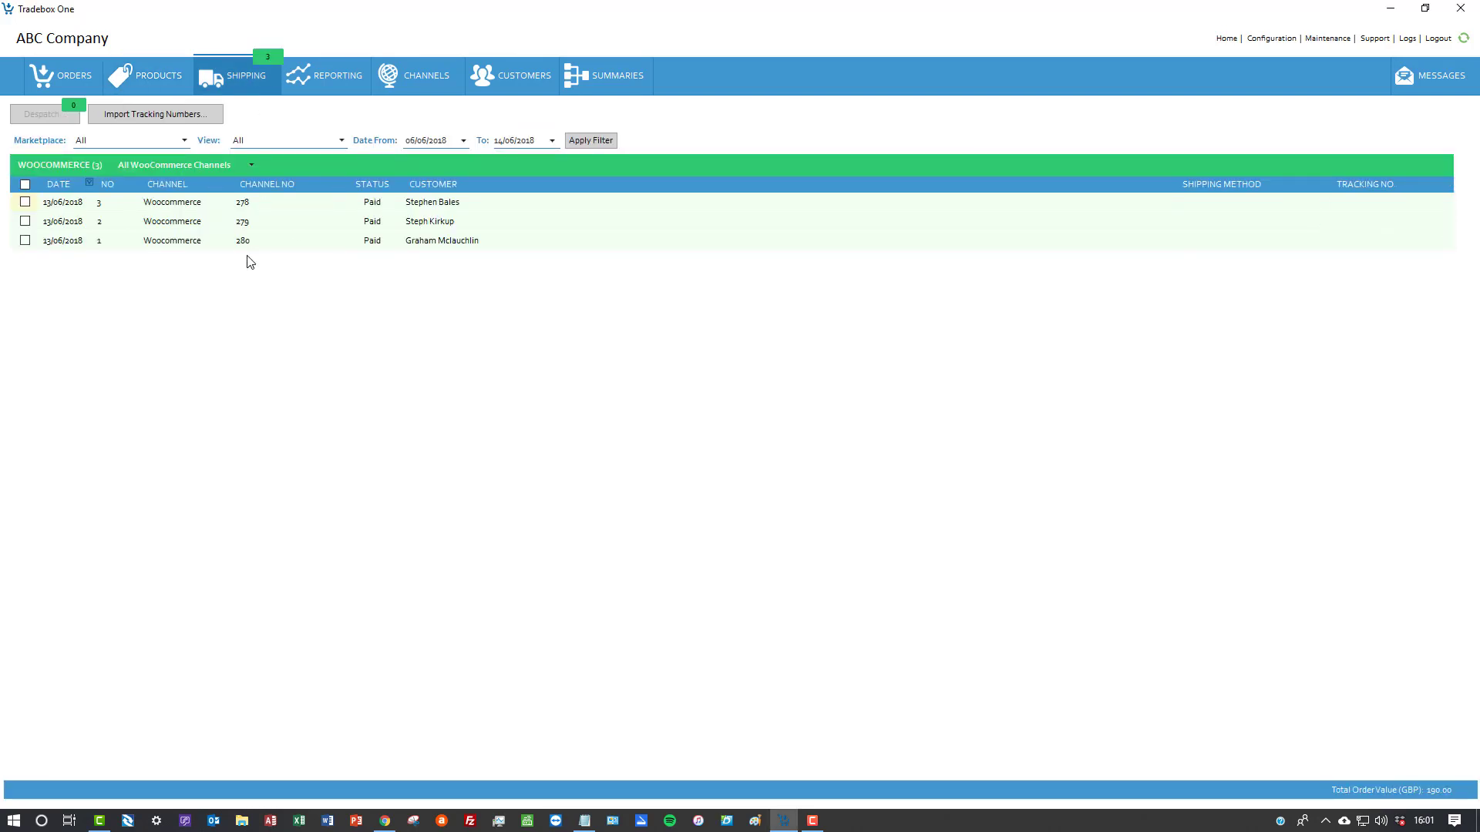
- Select all three awaiting WooCommerce orders and despatch them, confirming with Yes, then return to the Orders list
left_click(25, 184)
left_click(43, 114)
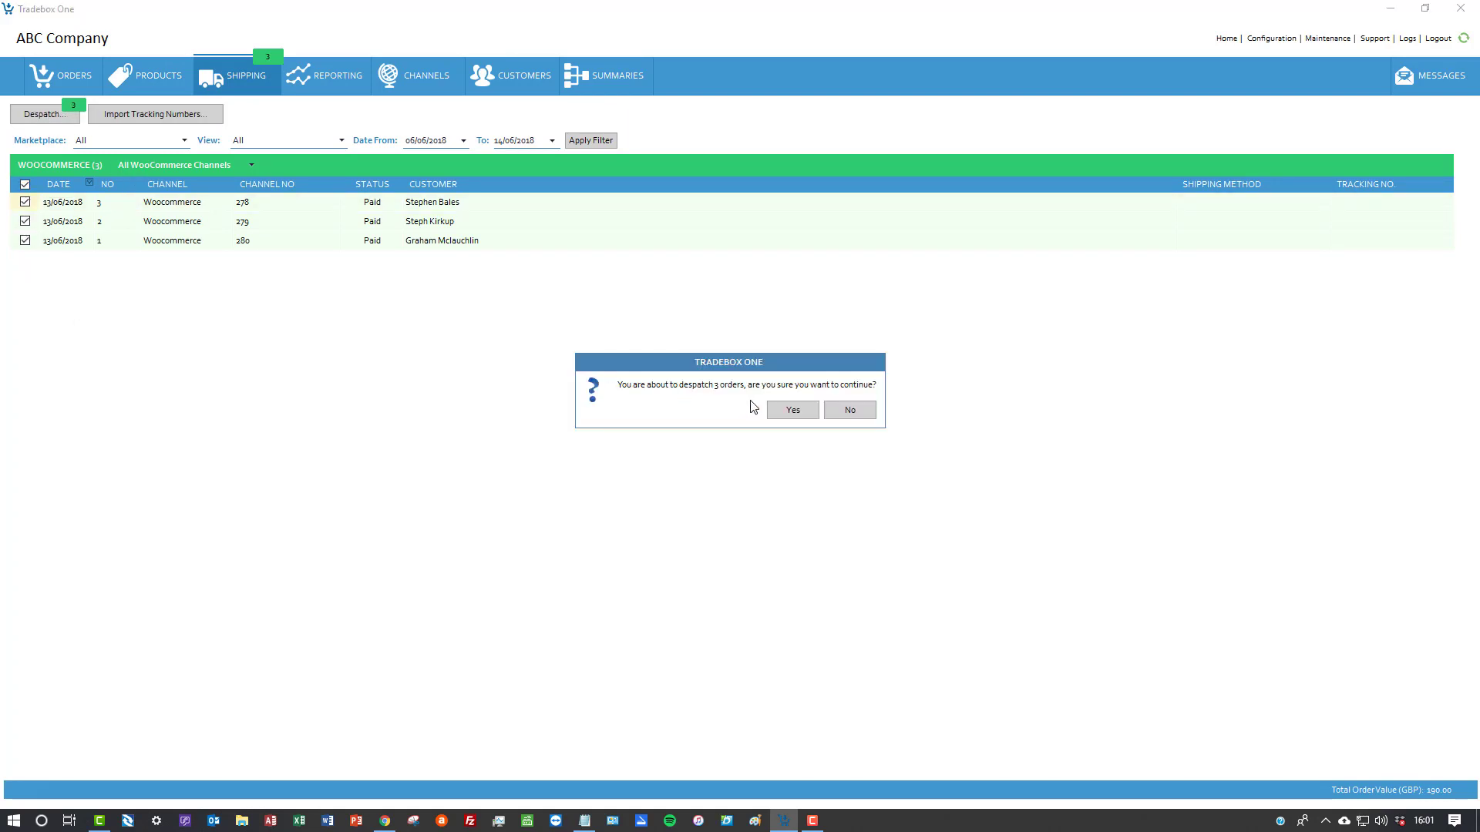
left_click(792, 410)
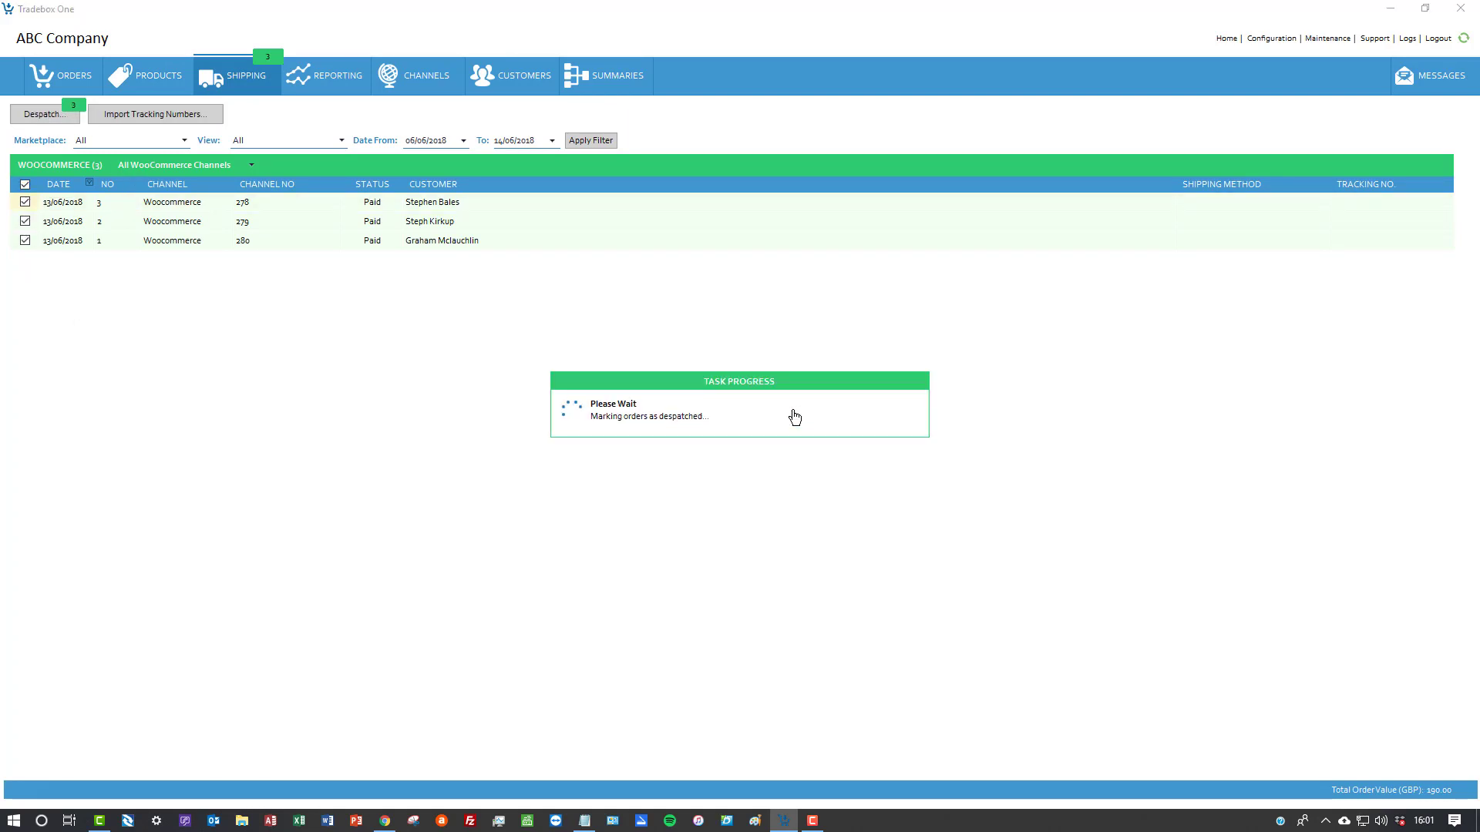
left_click(76, 81)
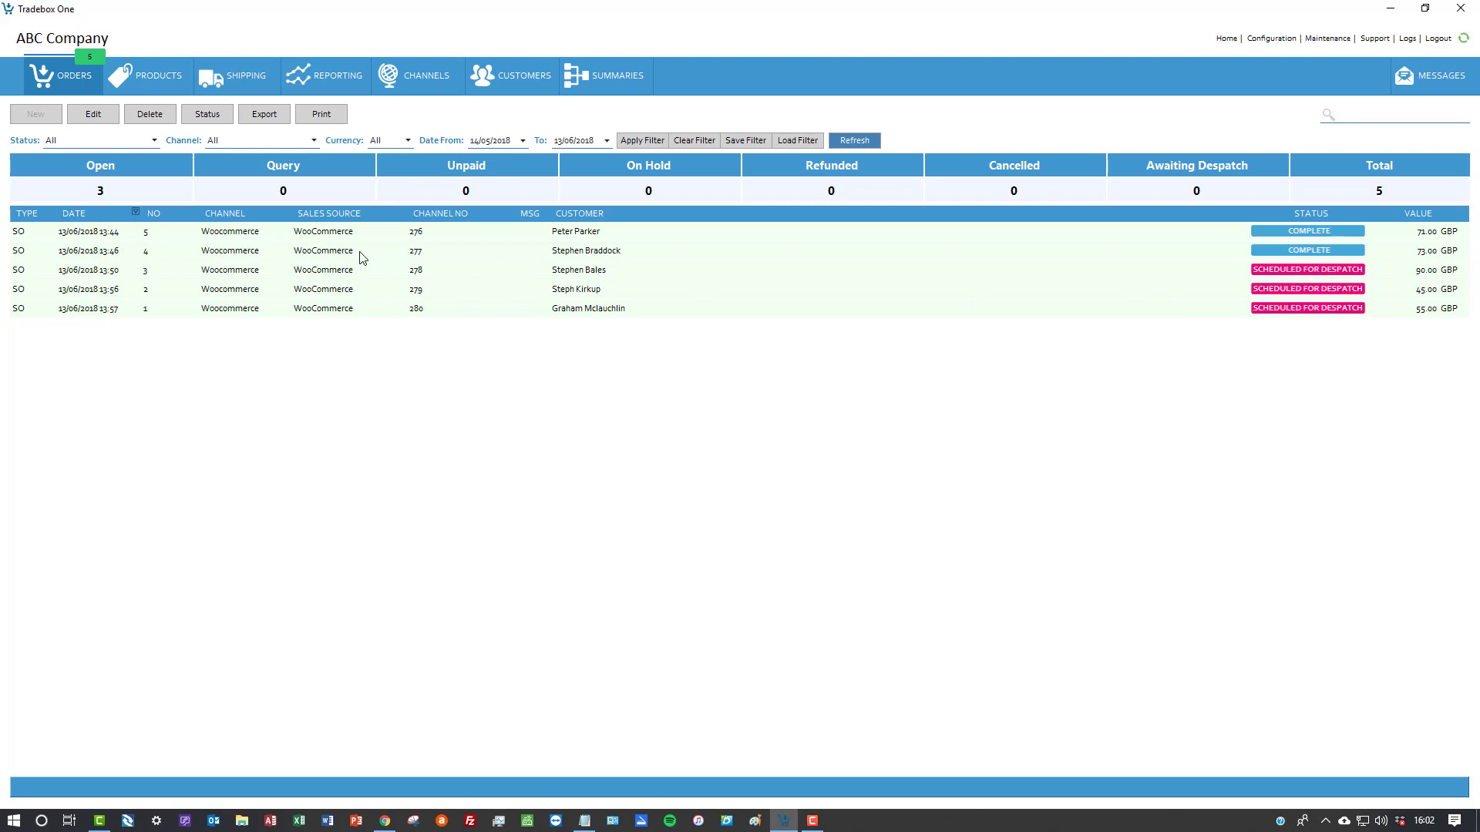
double_click(315, 238)
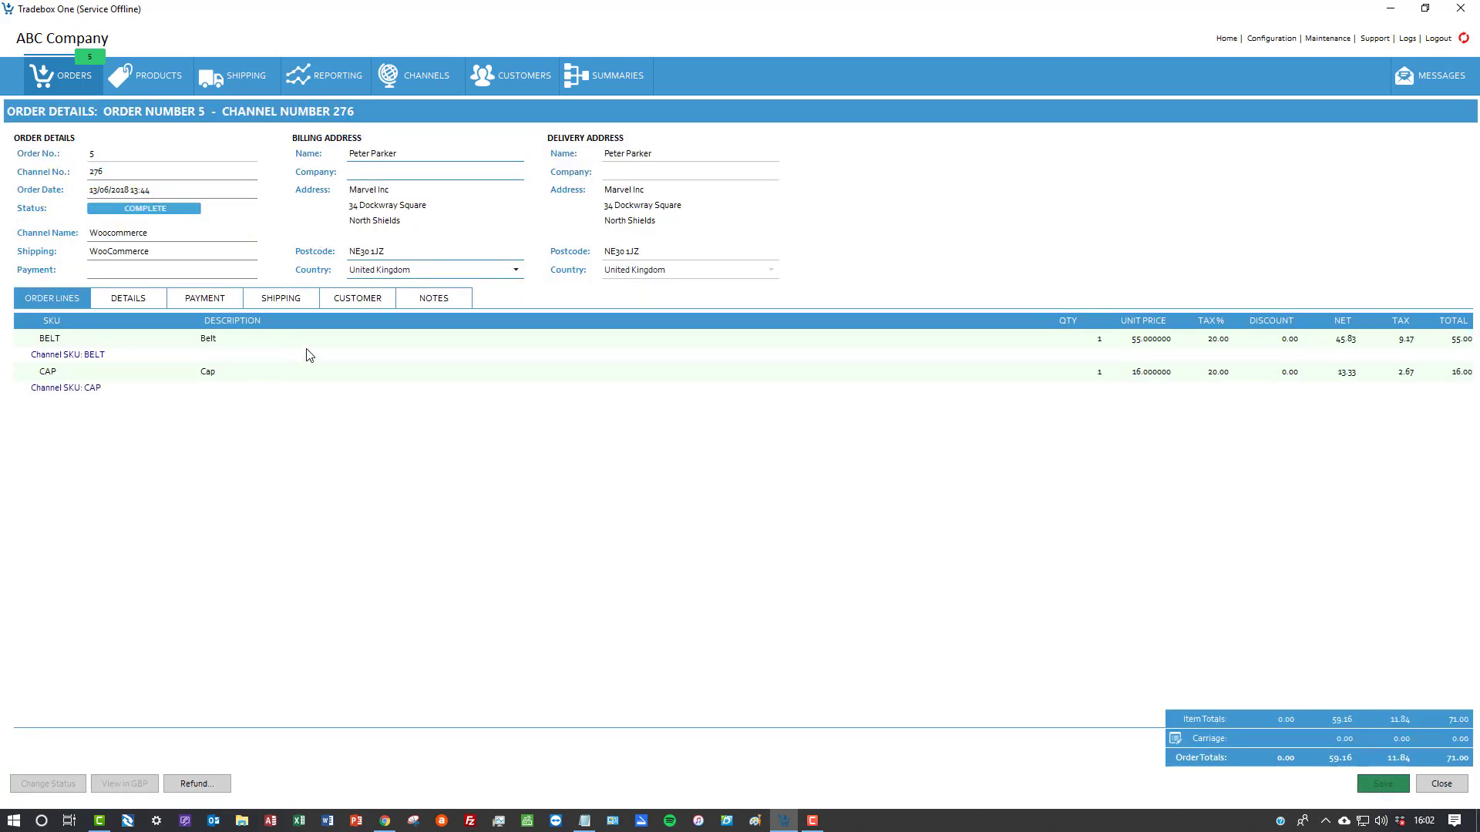
left_click(300, 373)
left_click(1440, 784)
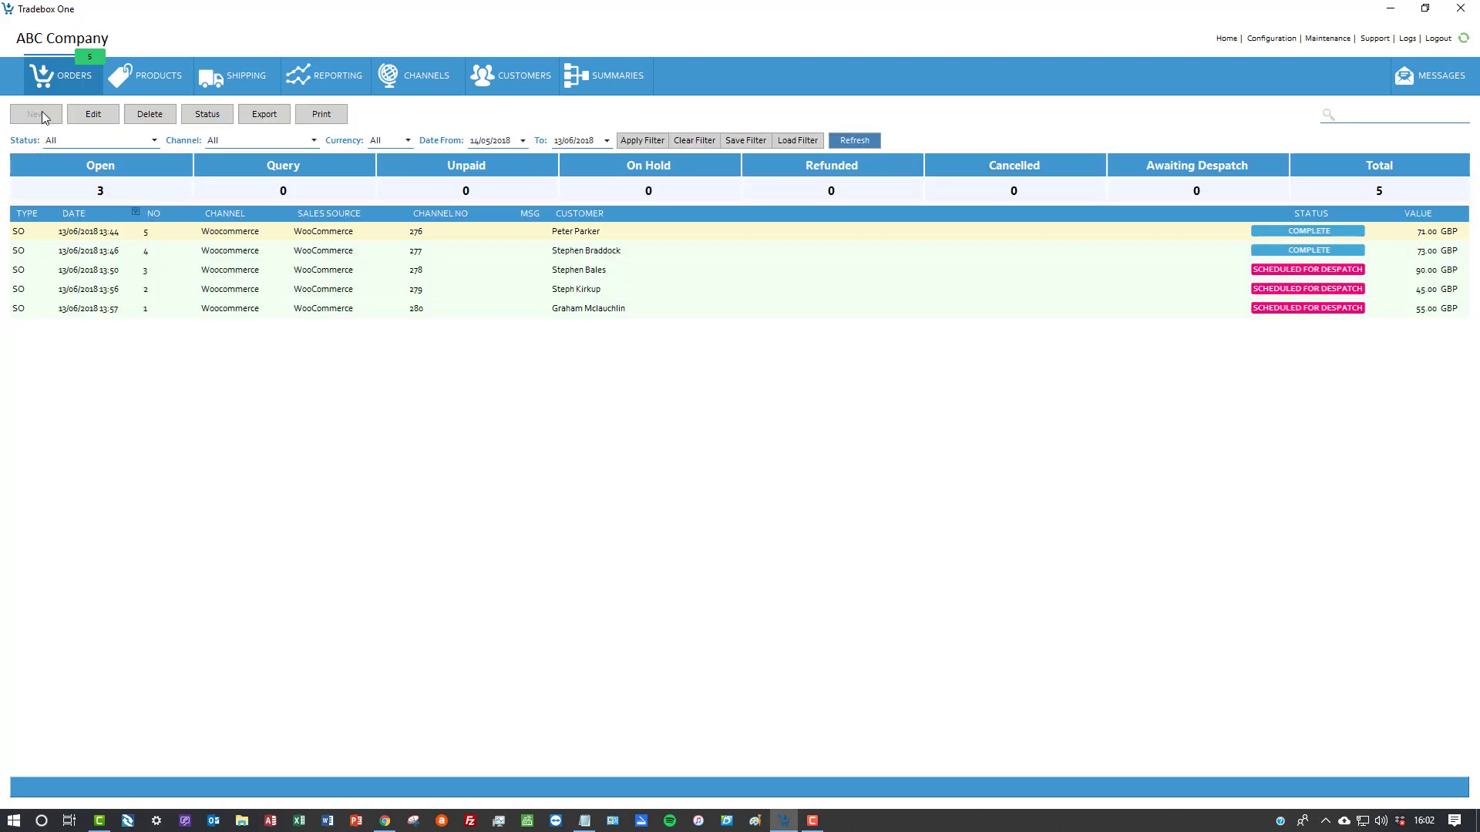
- Reload the WooCommerce Orders page in Chrome to see all five orders Completed, then go back to Tradebox One
left_click(384, 821)
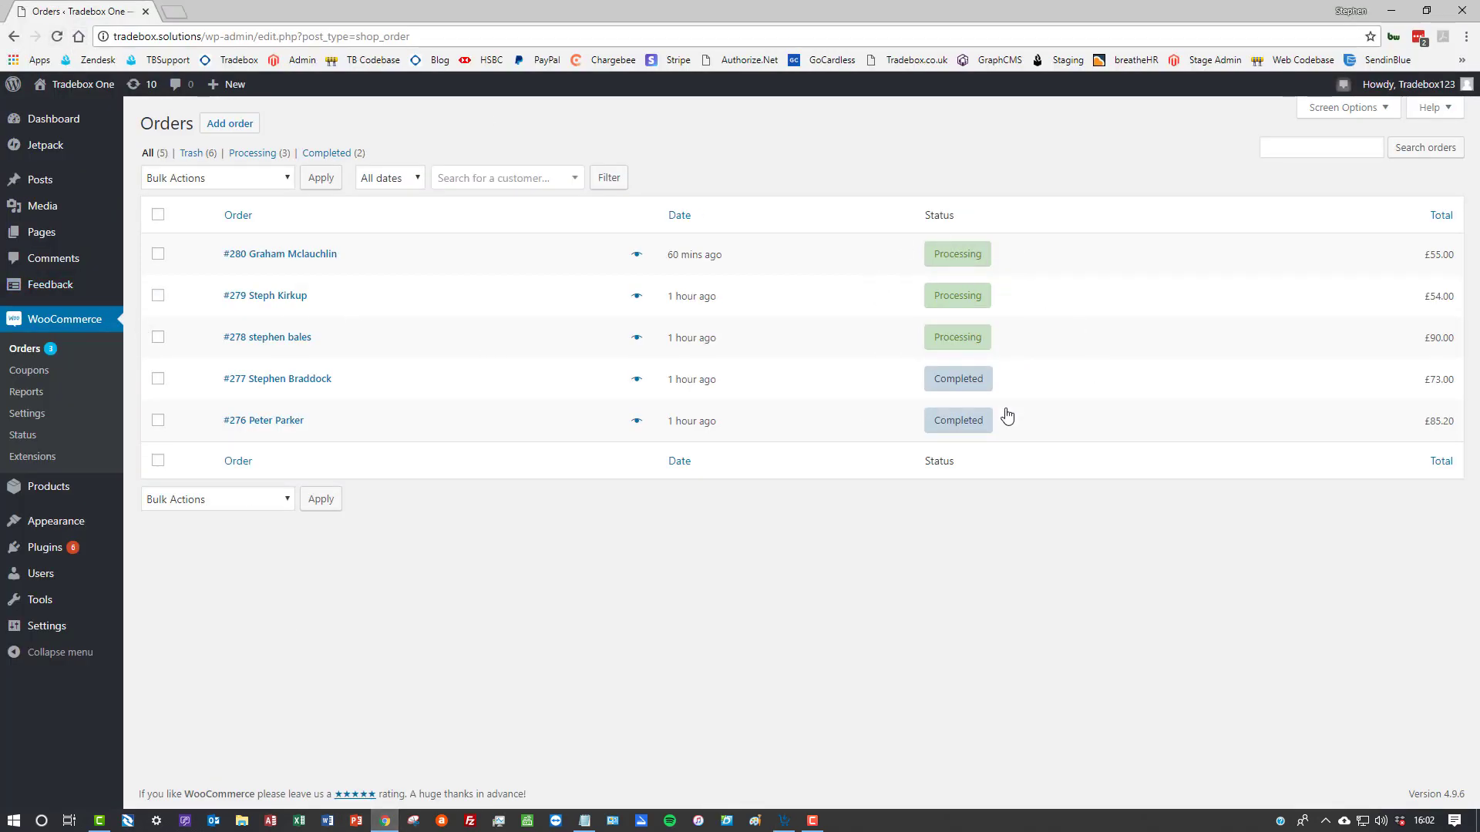
left_click(58, 38)
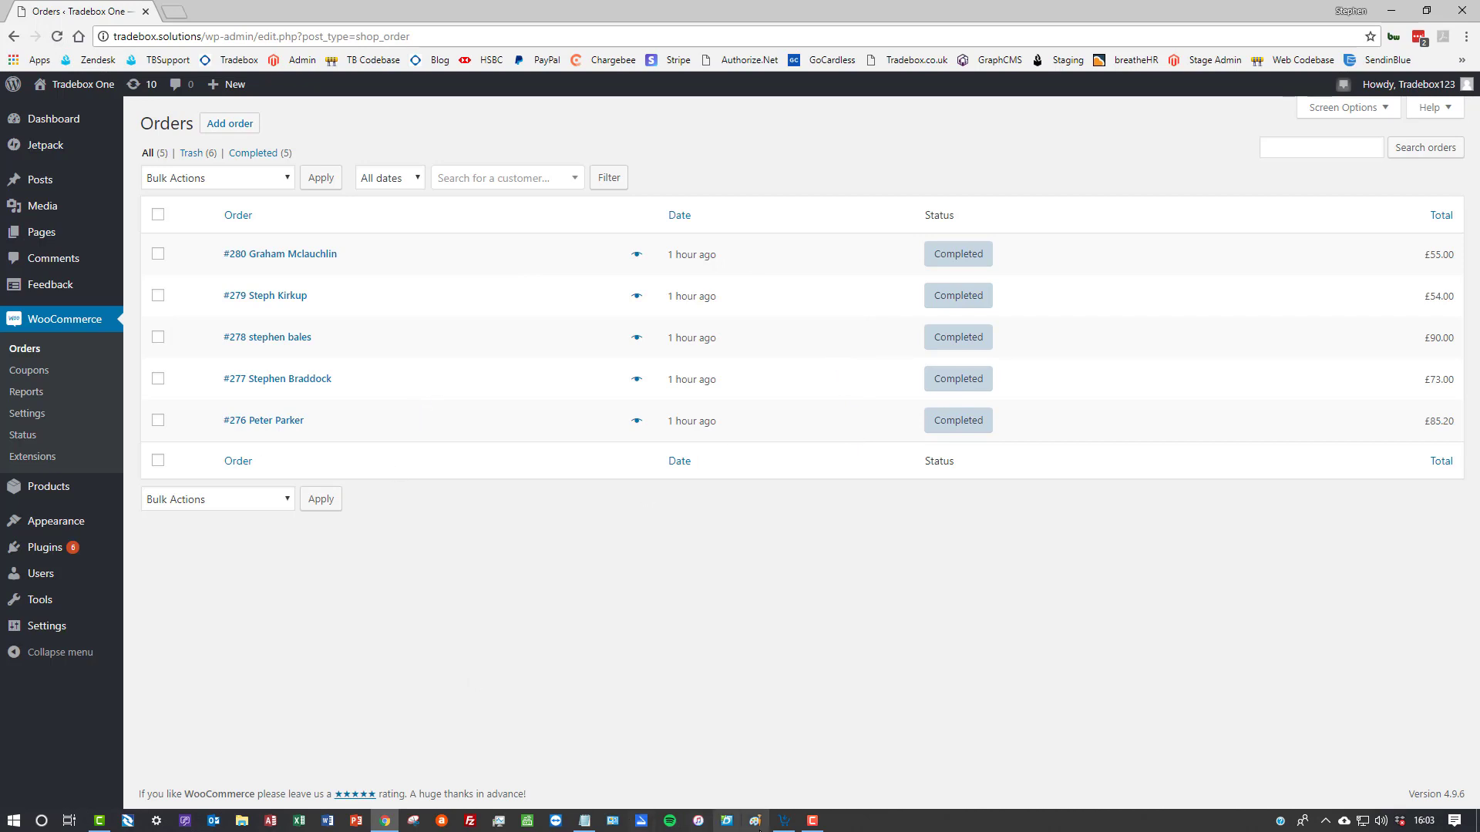
left_click(788, 824)
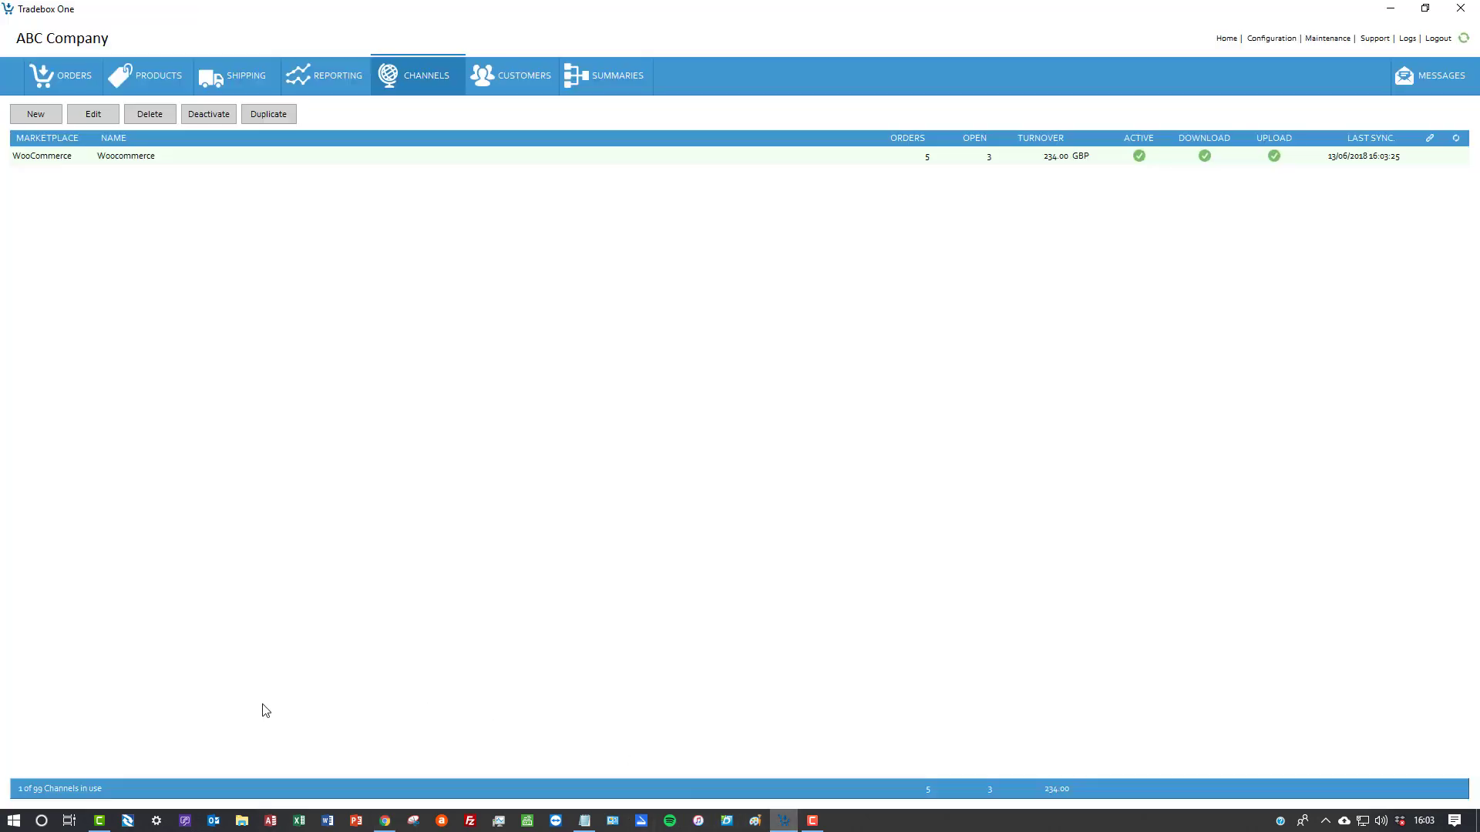
- Change the status of the selected despatched orders to Complete
left_click(58, 78)
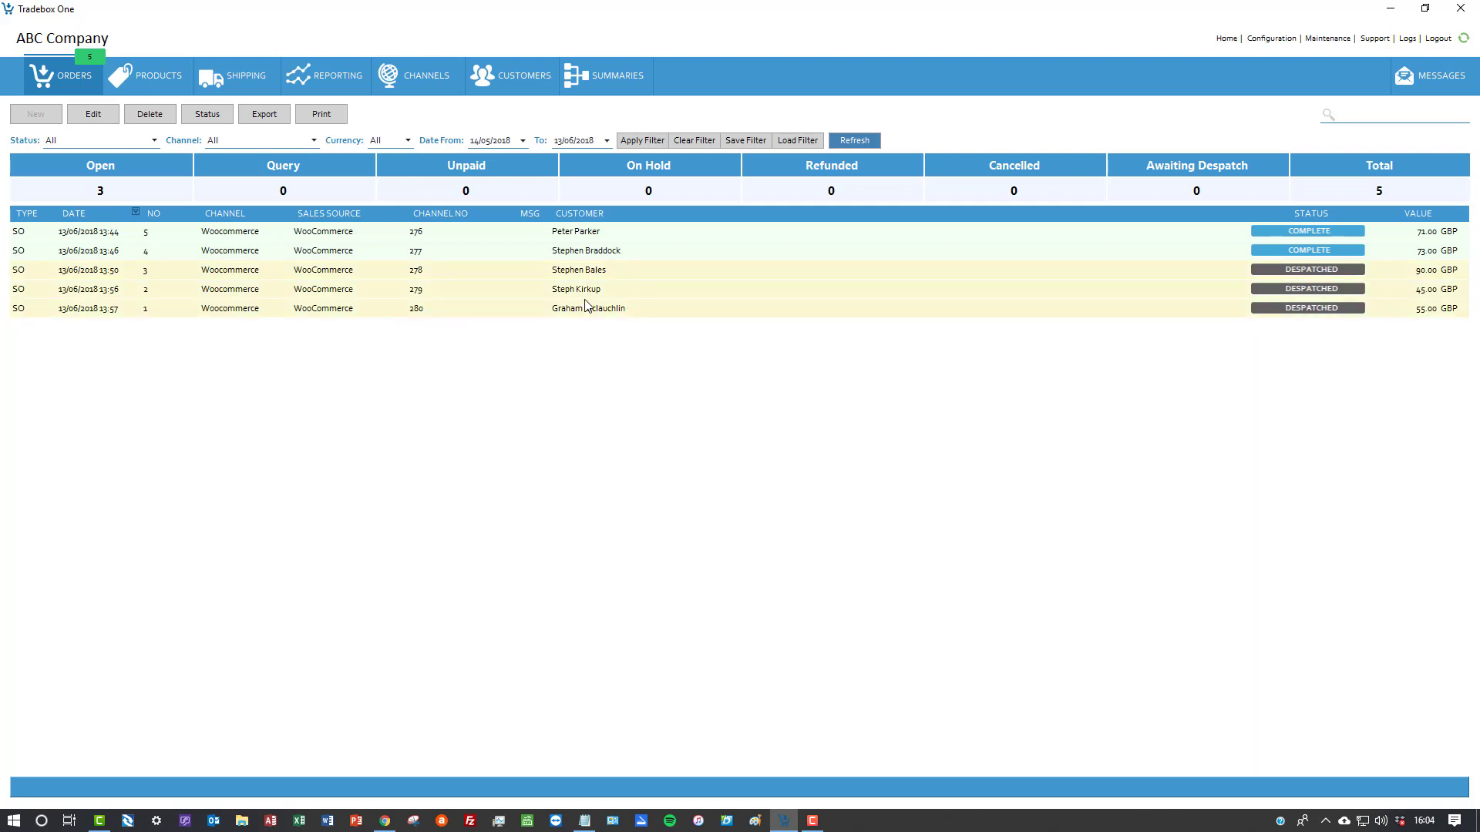
left_click(208, 115)
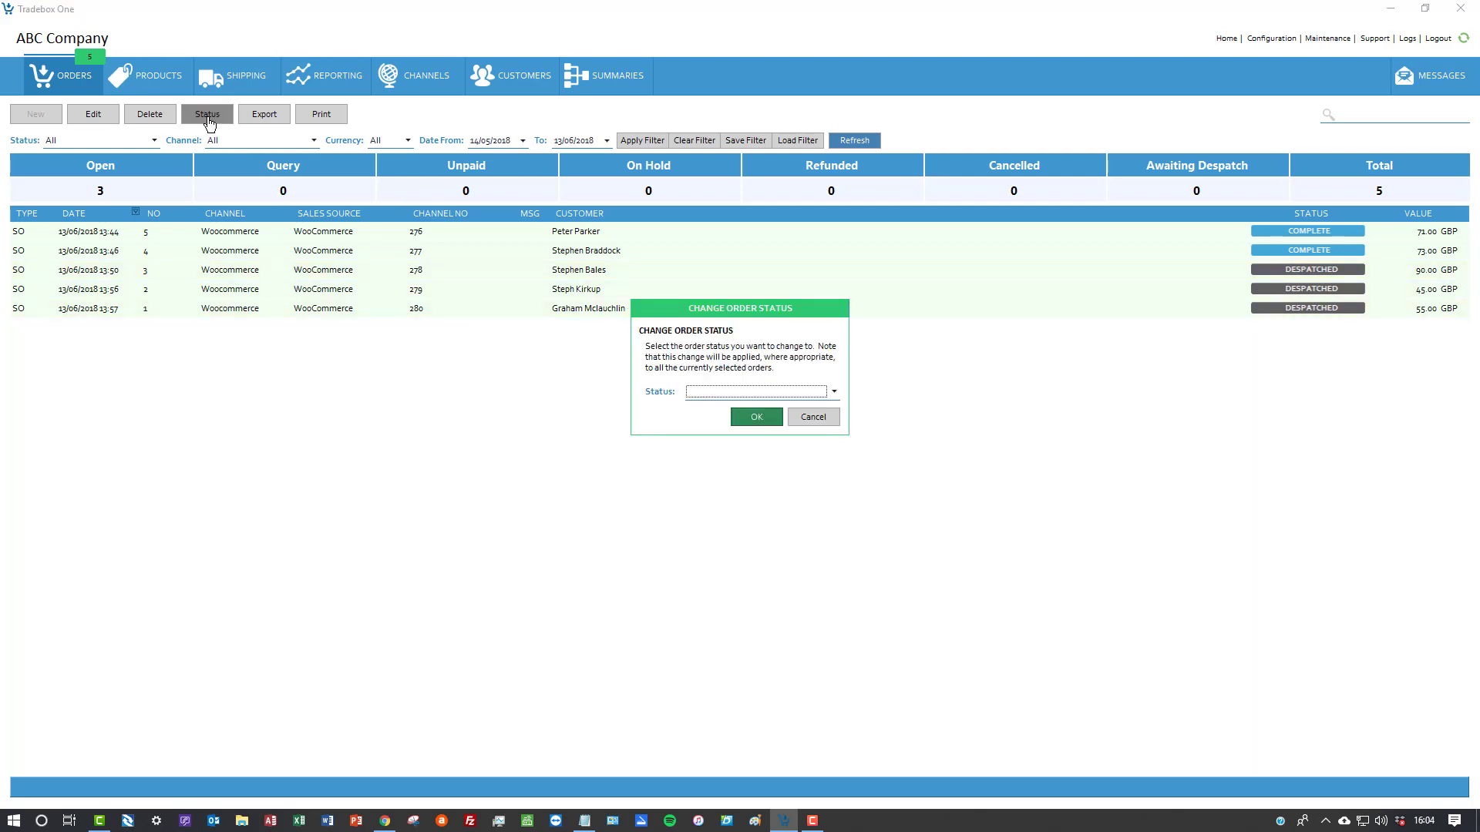
left_click(732, 393)
left_click(713, 429)
left_click(759, 420)
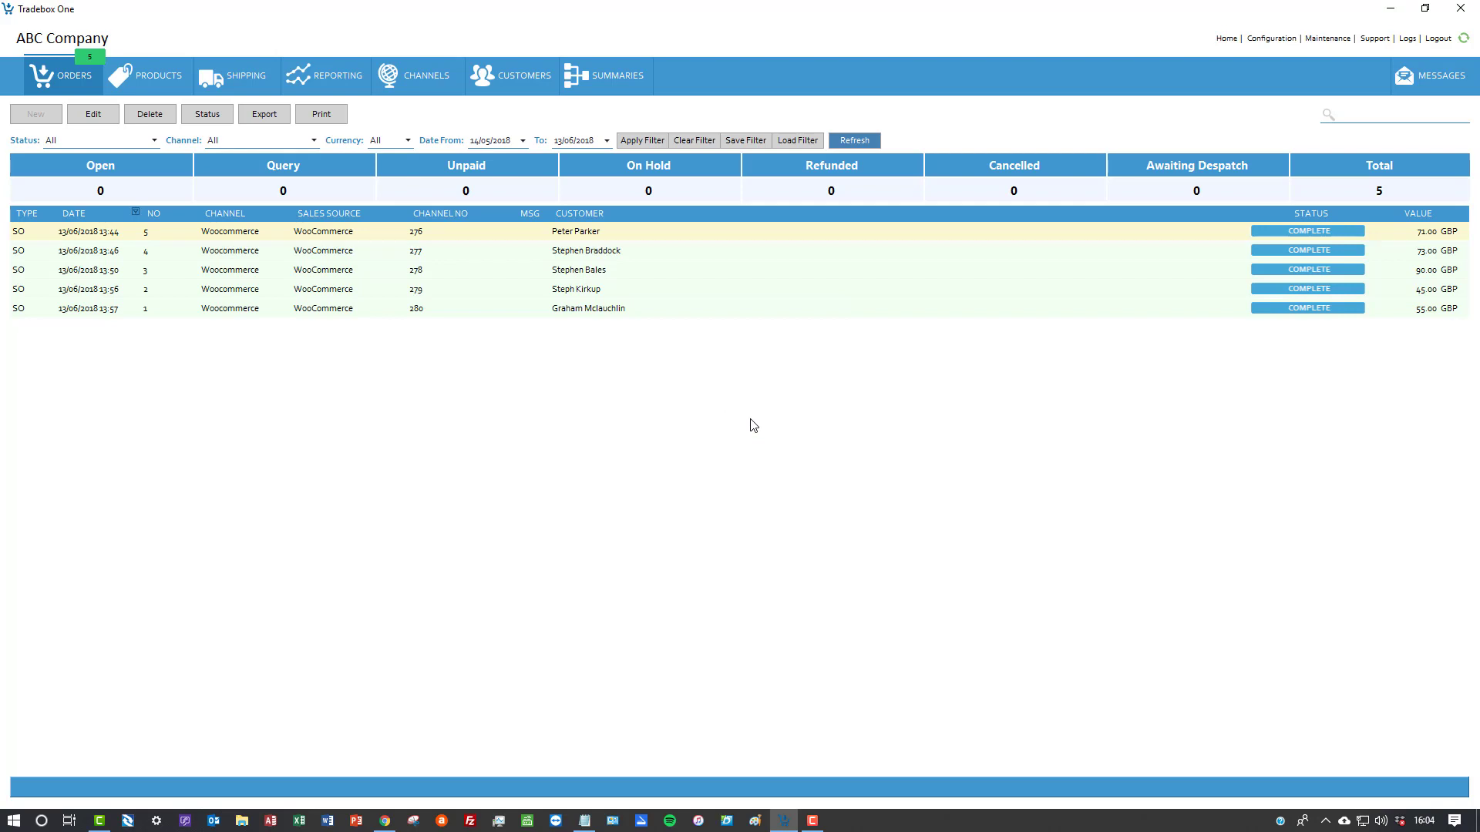
- Filter the orders list to Open status to confirm none remain, and review the reduced product stock
left_click(85, 143)
left_click(83, 165)
left_click(647, 141)
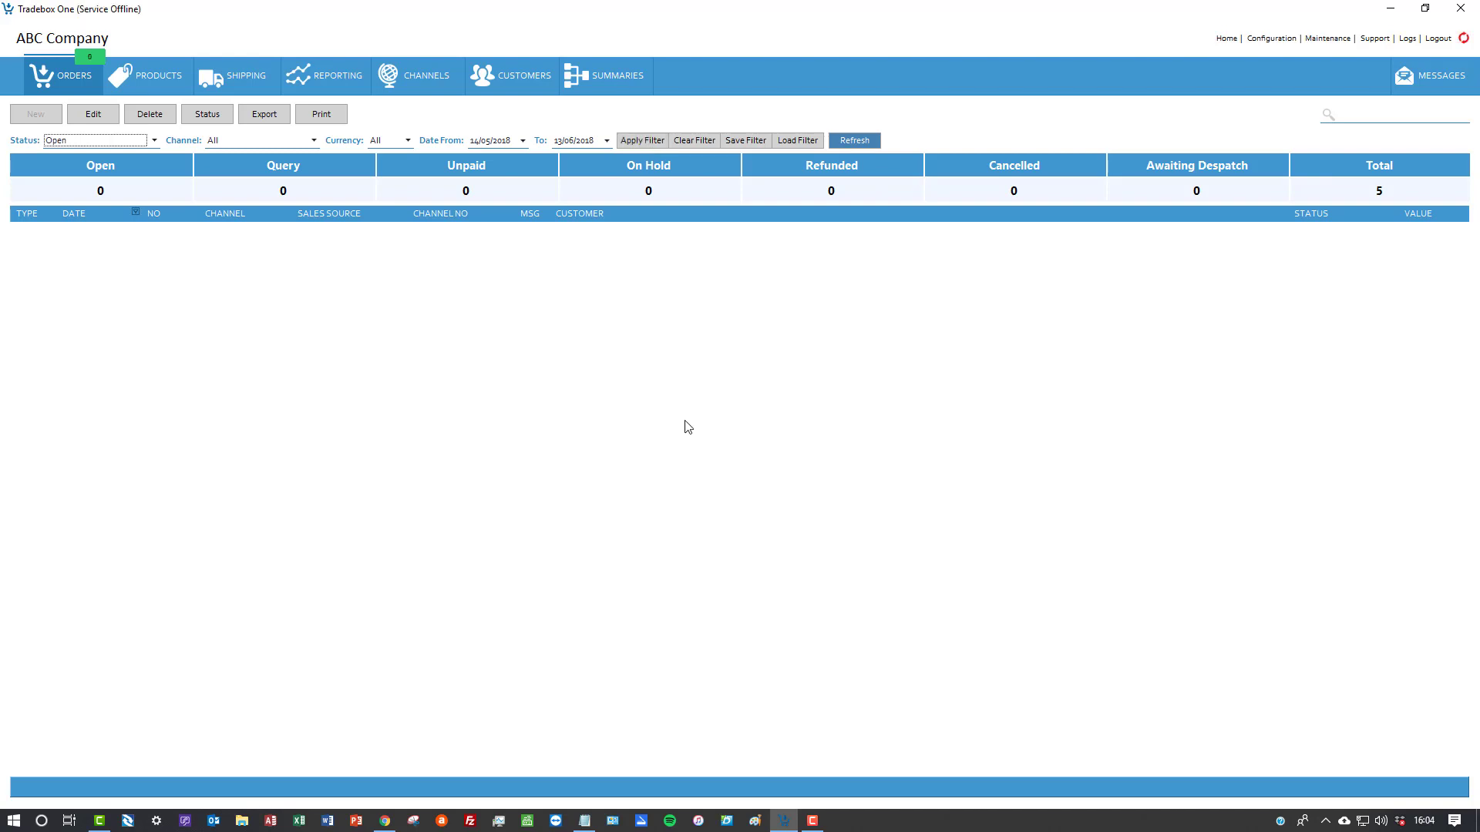
left_click(157, 79)
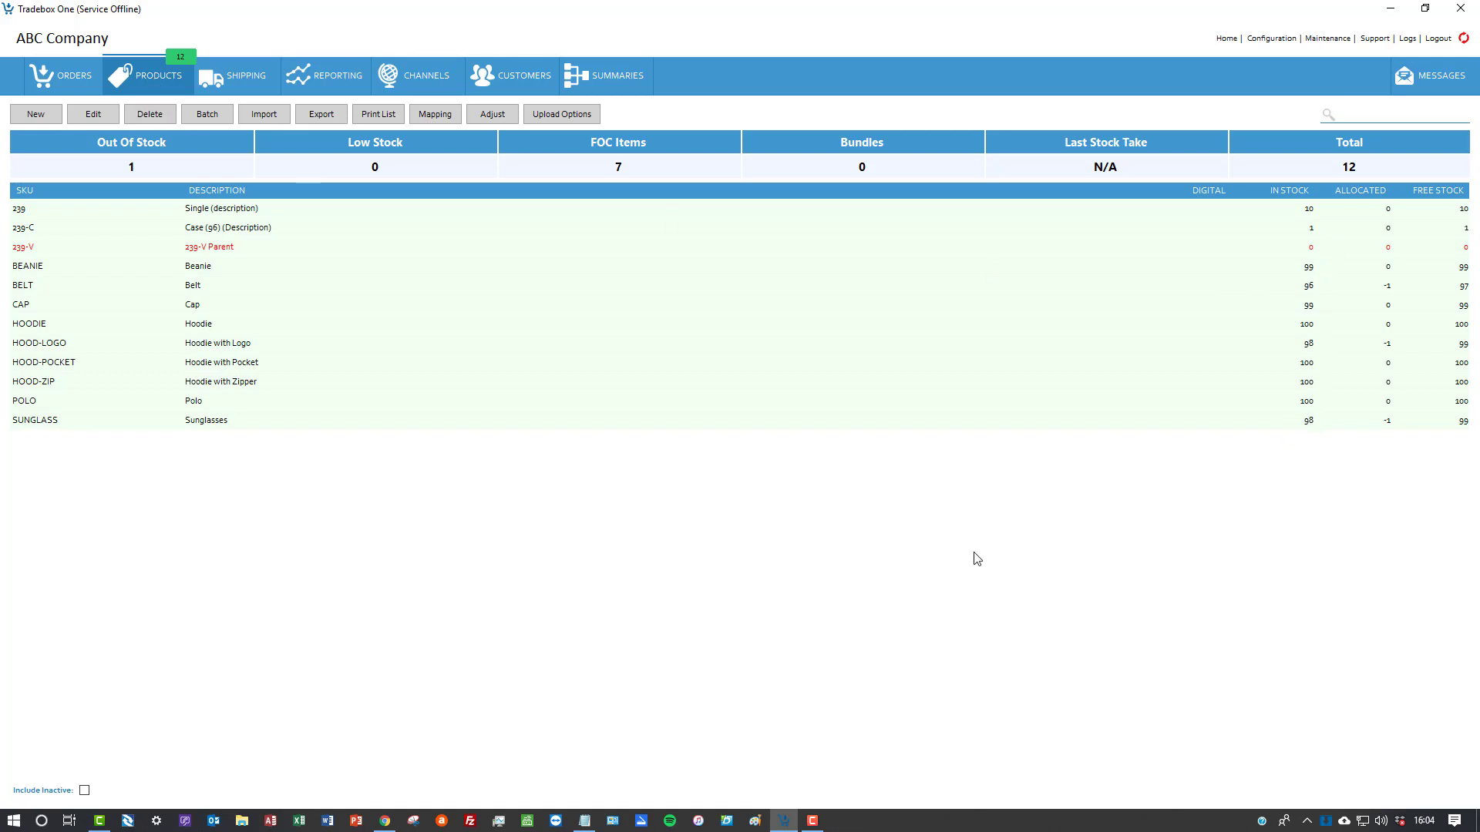
left_click(384, 821)
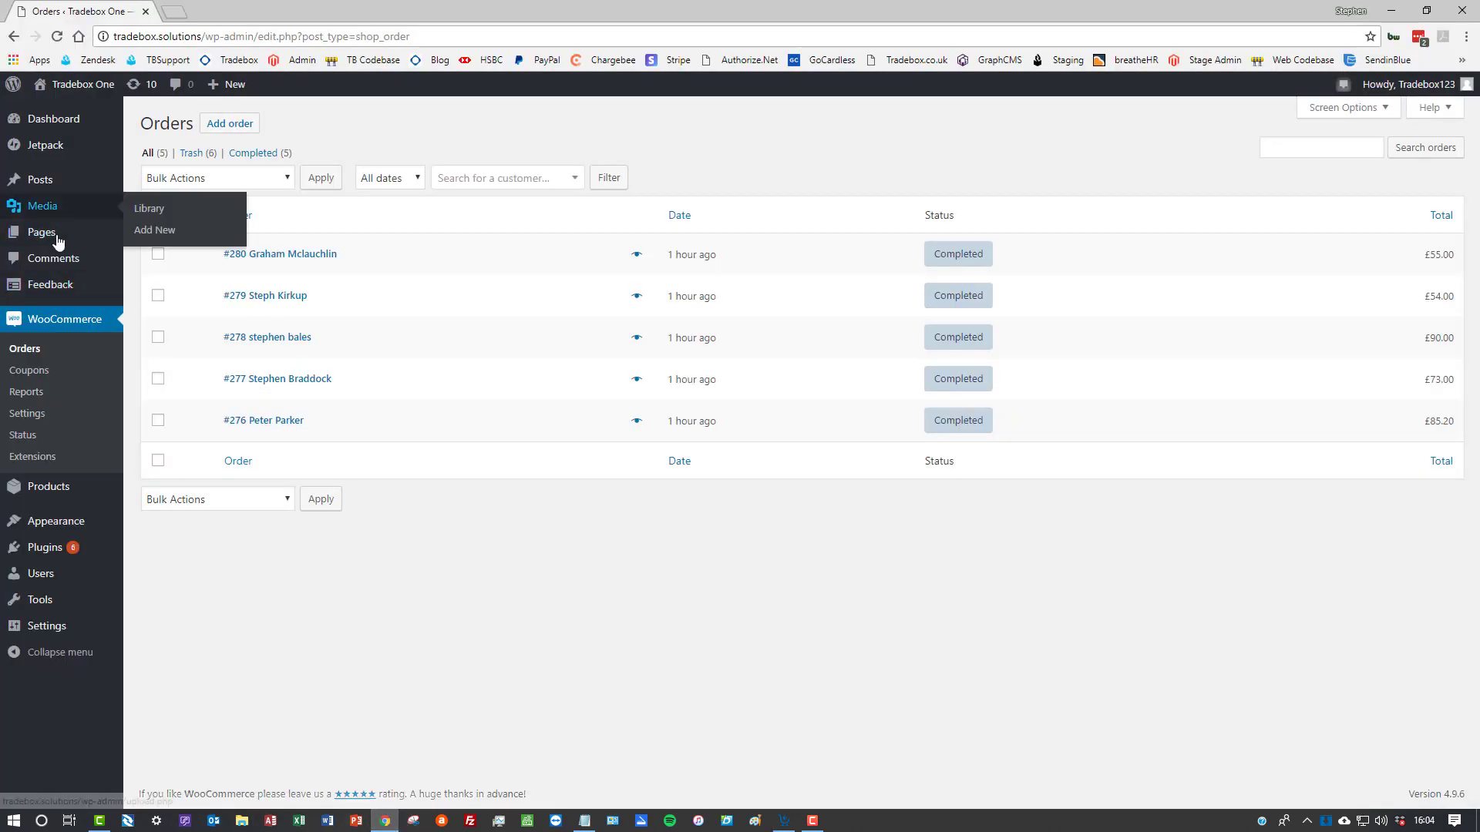
- Open Products in the WordPress admin sidebar to view the All Products stock list
left_click(41, 489)
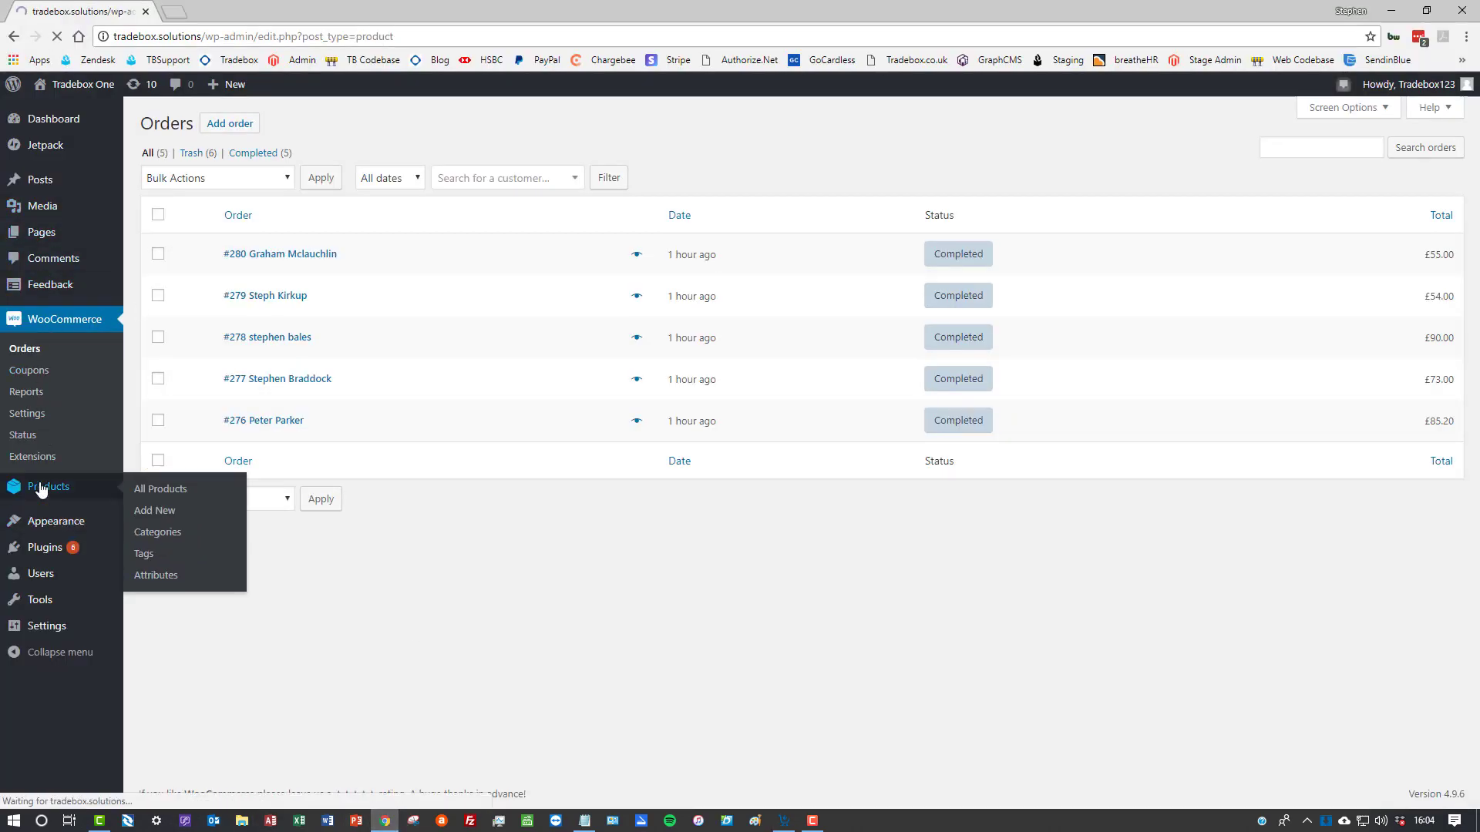